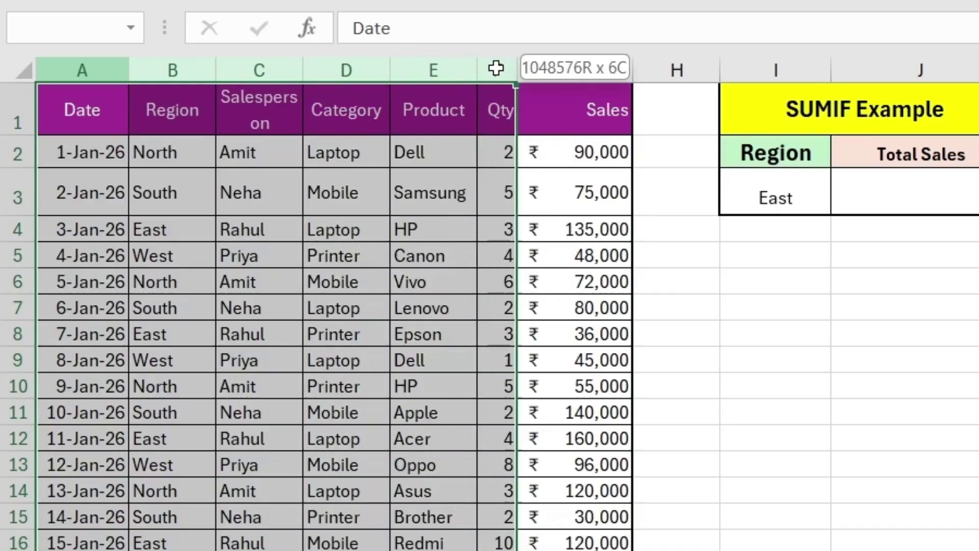
pyautogui.click(776, 386)
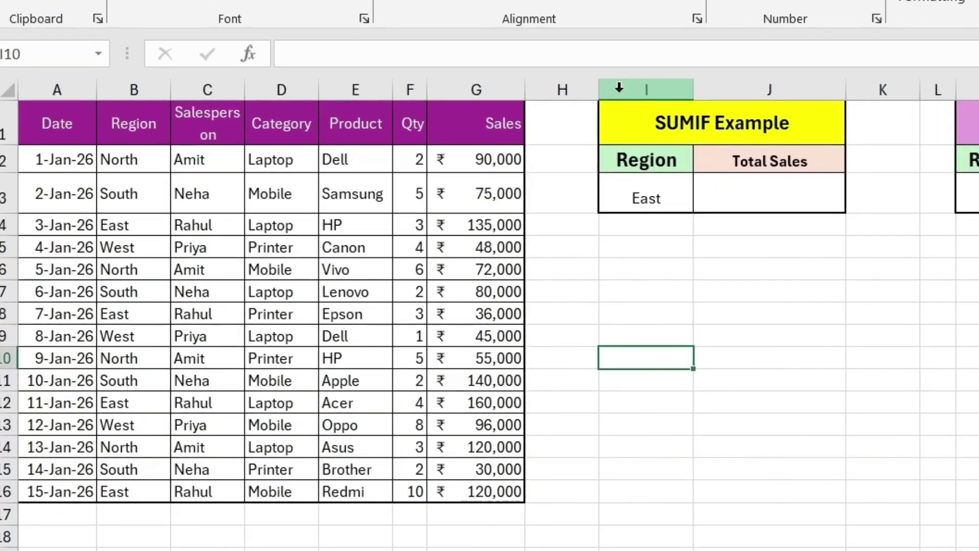
pyautogui.moveTo(619, 88); pyautogui.dragTo(783, 99)
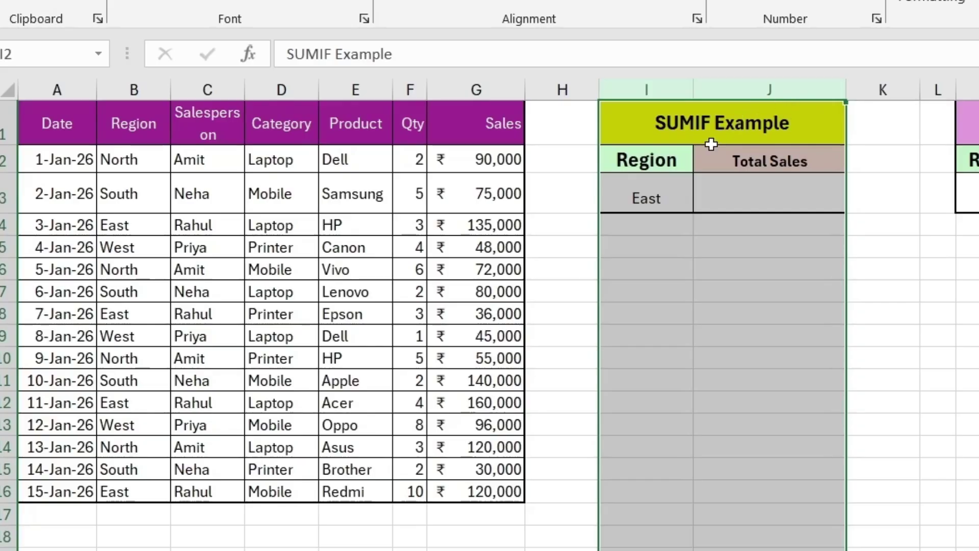
pyautogui.click(649, 337)
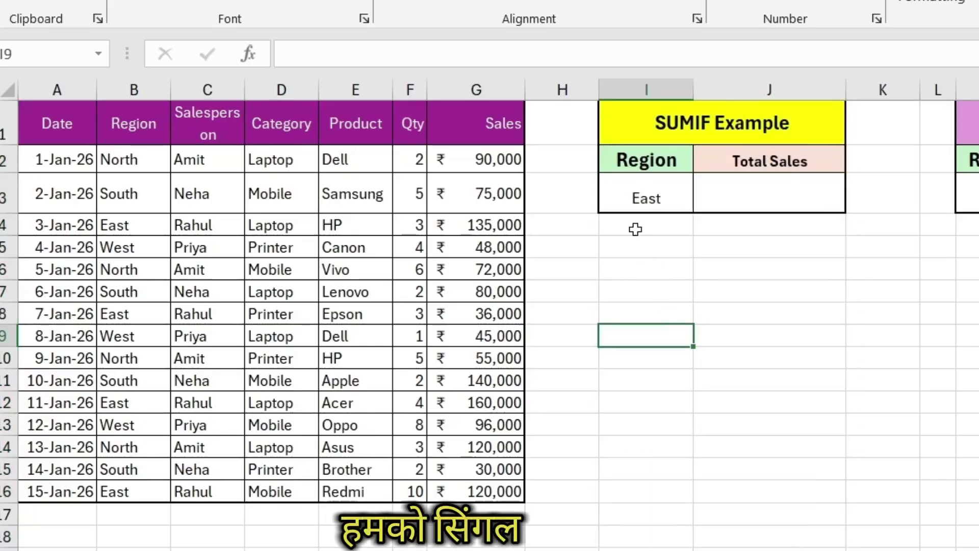
pyautogui.moveTo(633, 155); pyautogui.dragTo(673, 190)
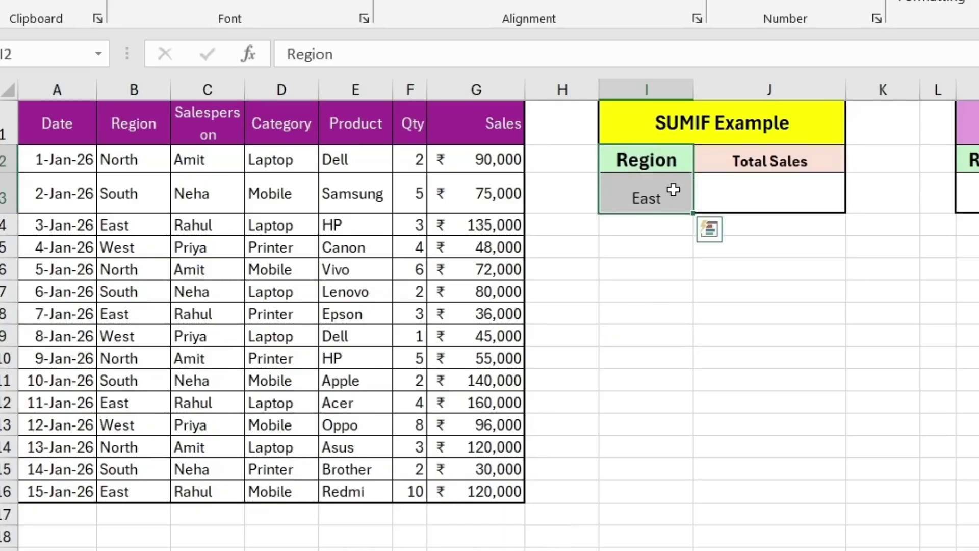
pyautogui.click(762, 184)
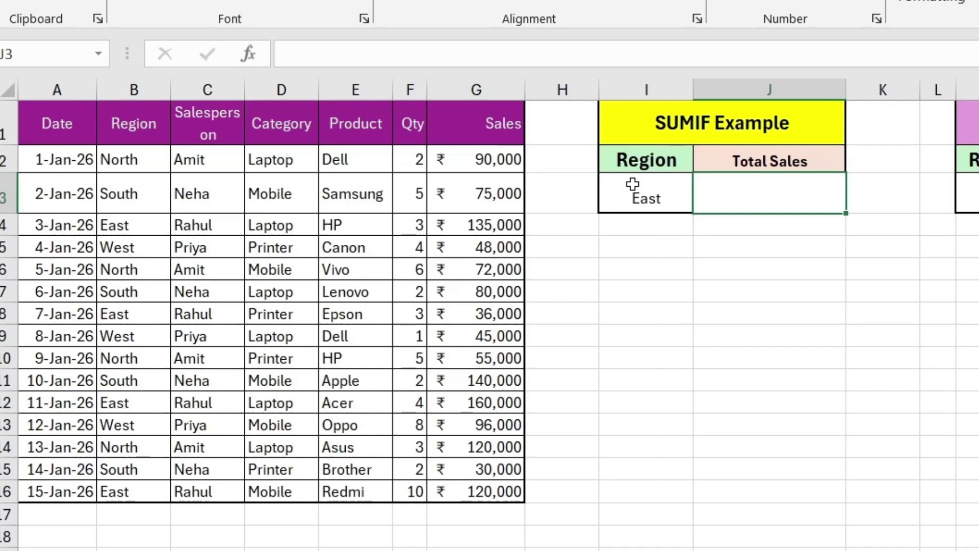
pyautogui.moveTo(649, 160); pyautogui.dragTo(649, 192)
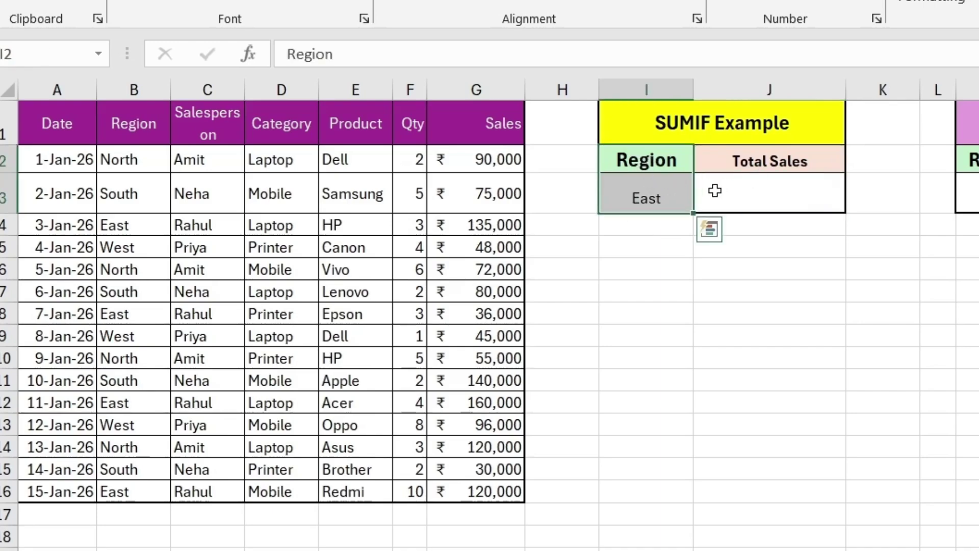
# - Enter =SUMIF(B1:B16,I3,G1:G16) in cell J3 to total the sales for the region in I3
pyautogui.click(753, 194)
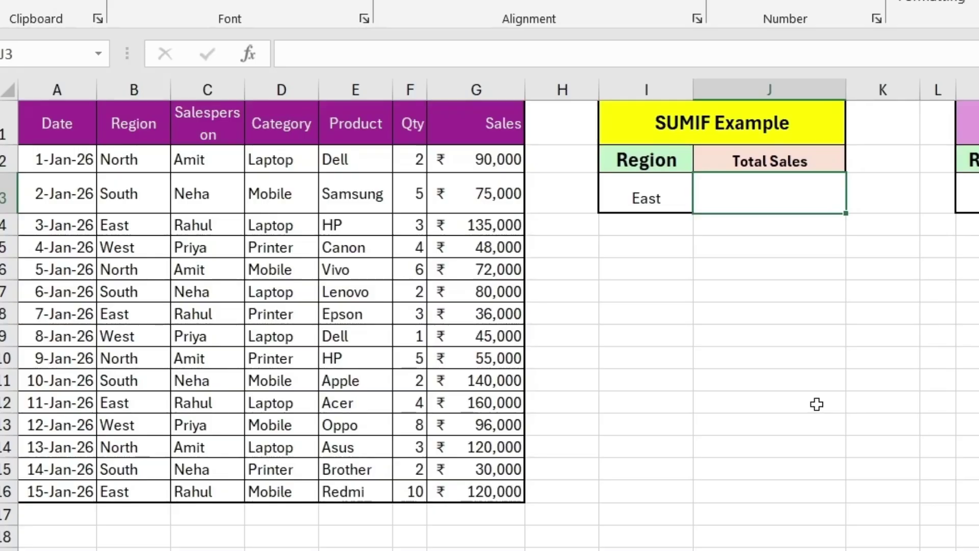
pyautogui.write('=sumif')
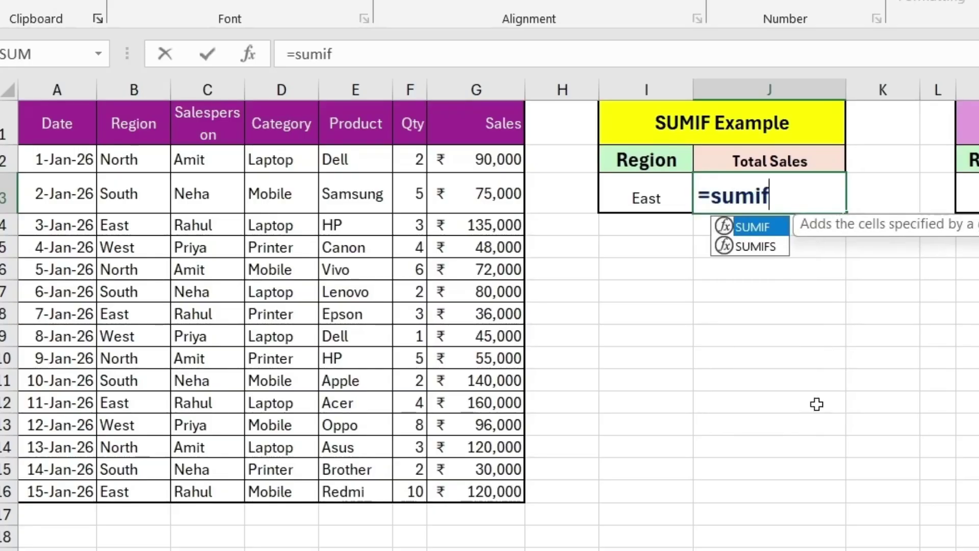
pyautogui.press('Tab')
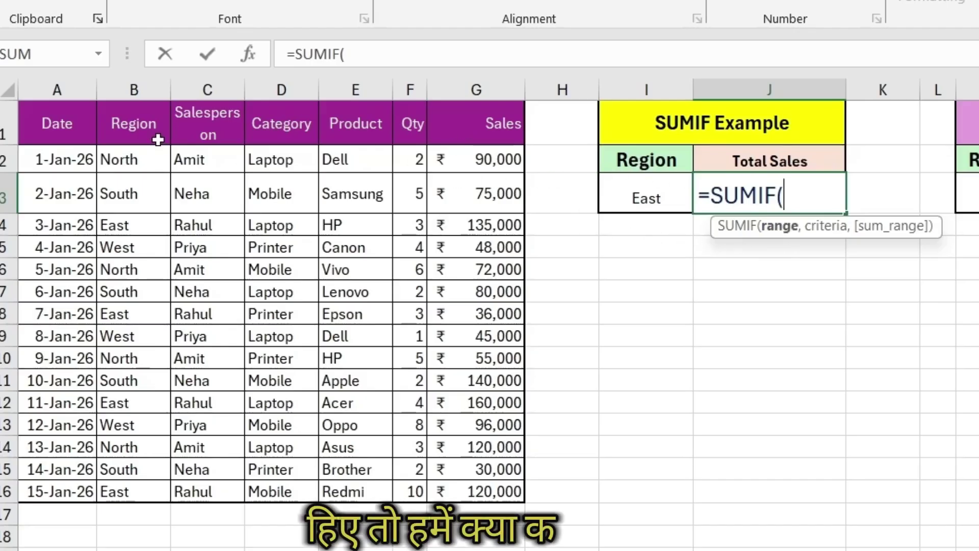
pyautogui.moveTo(124, 124); pyautogui.dragTo(134, 492)
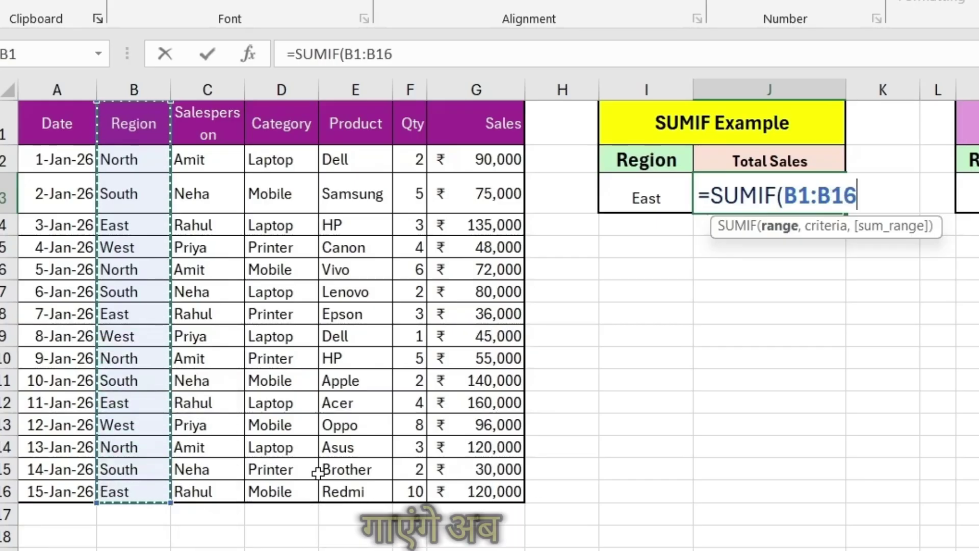
pyautogui.write(',')
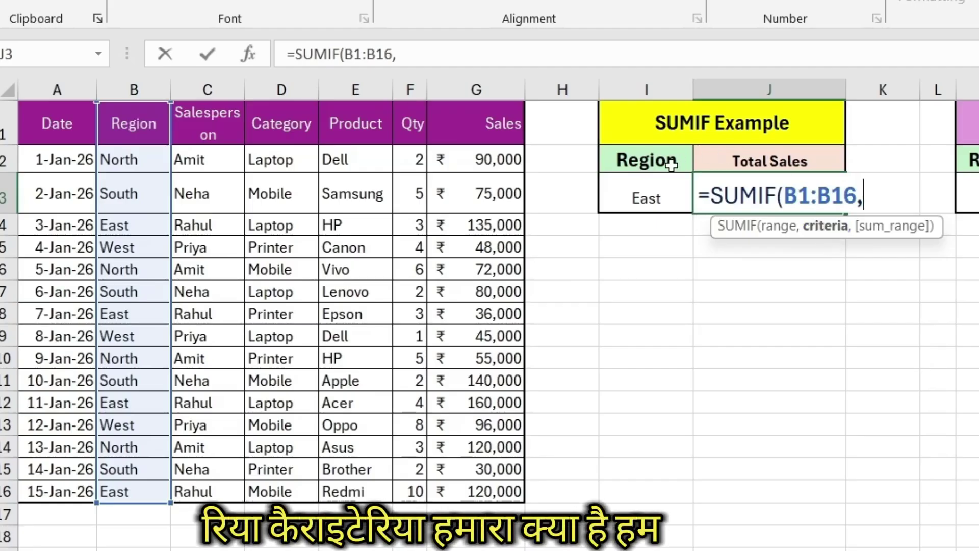
pyautogui.click(639, 194)
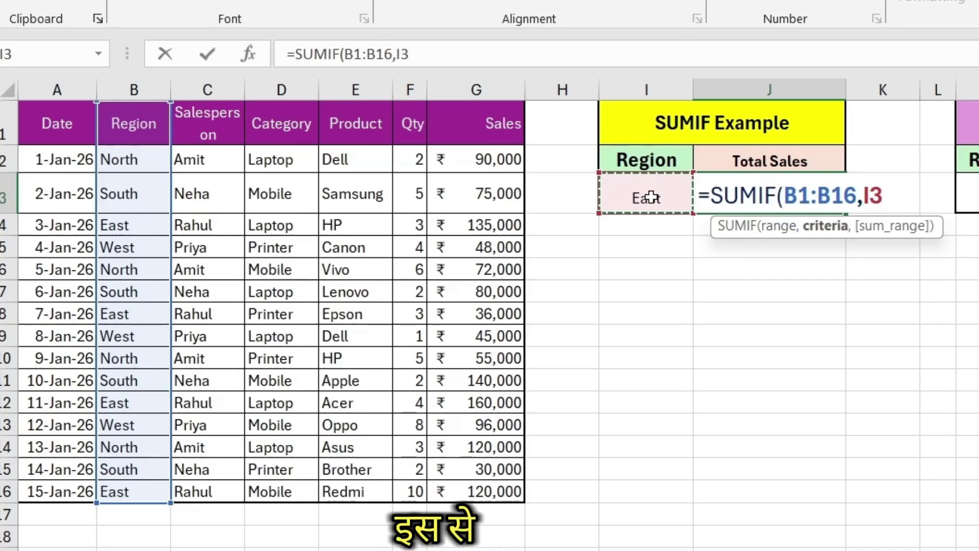
pyautogui.write(',')
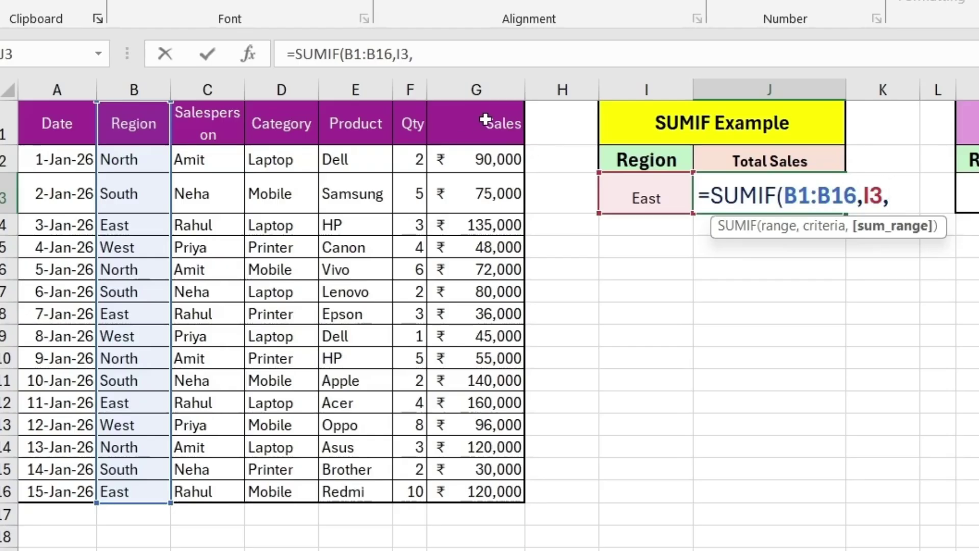
pyautogui.moveTo(485, 121); pyautogui.dragTo(478, 491)
pyautogui.write(')')
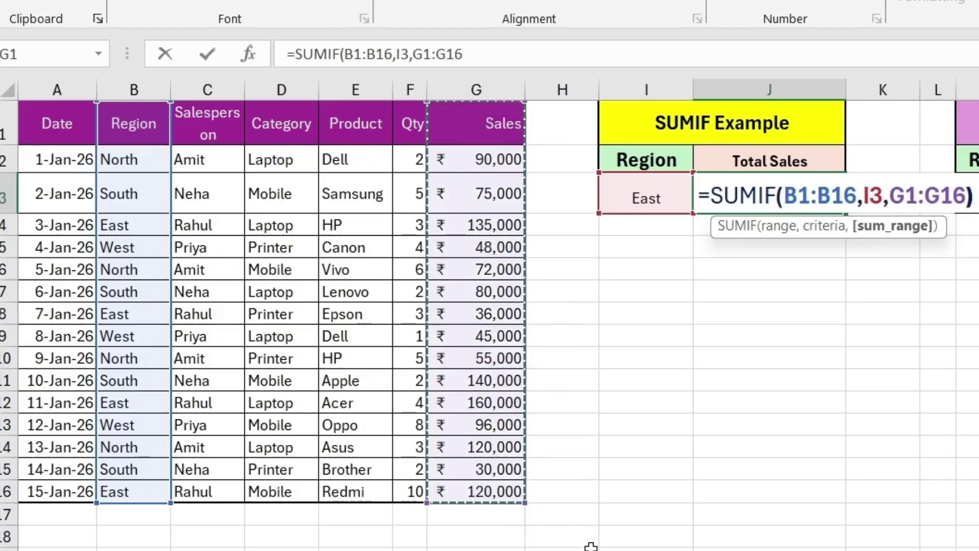
pyautogui.press('Return')
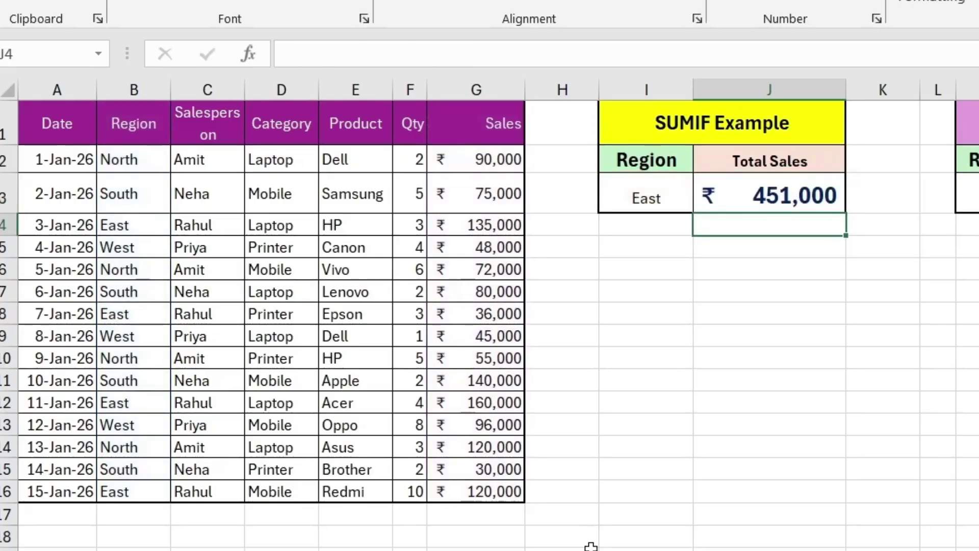
# - Choose North as the region in I3 and check the Total Sales formula result in J3
pyautogui.click(655, 187)
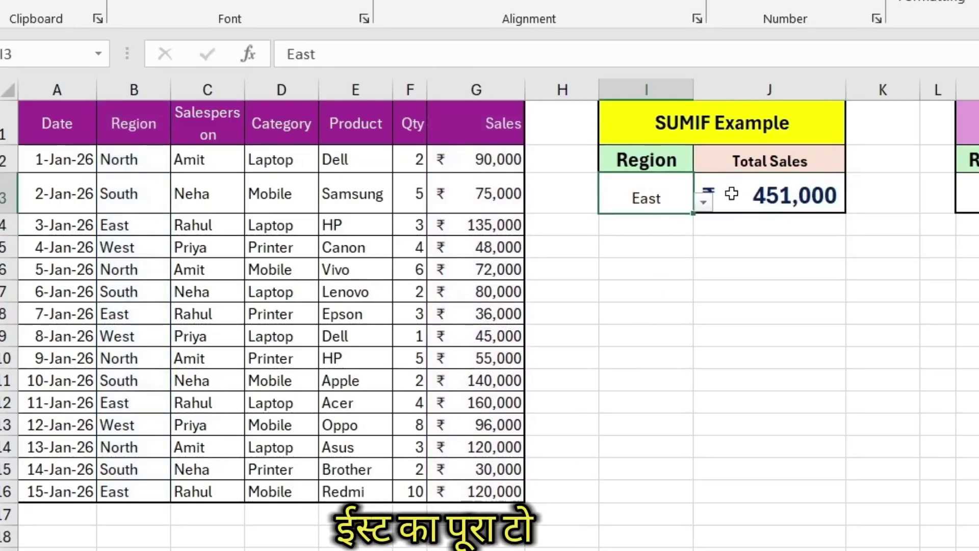
pyautogui.click(816, 195)
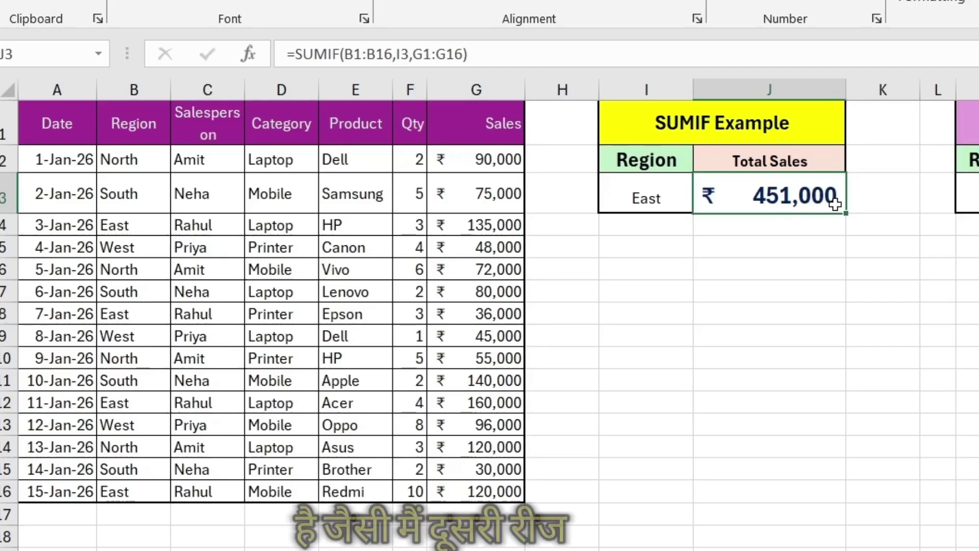
pyautogui.click(684, 192)
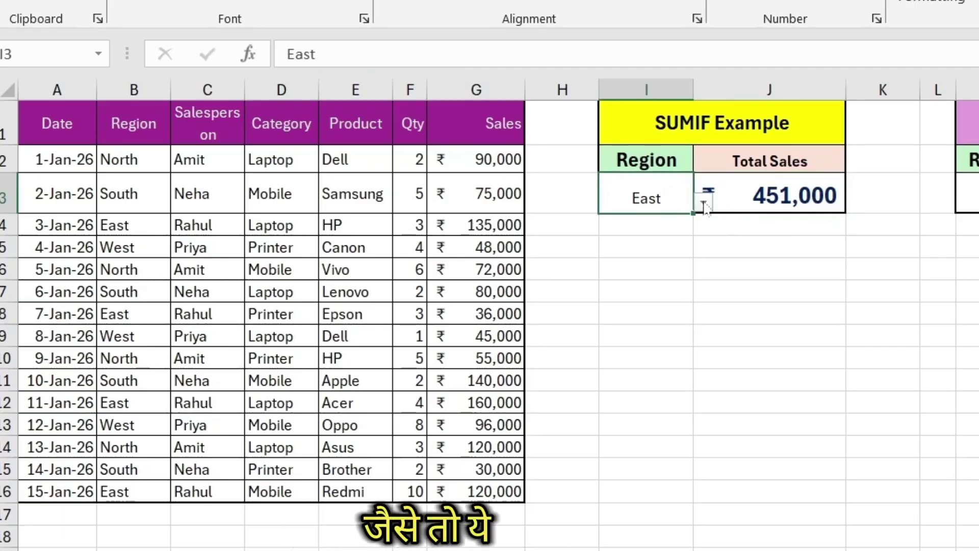
pyautogui.click(704, 204)
pyautogui.click(663, 225)
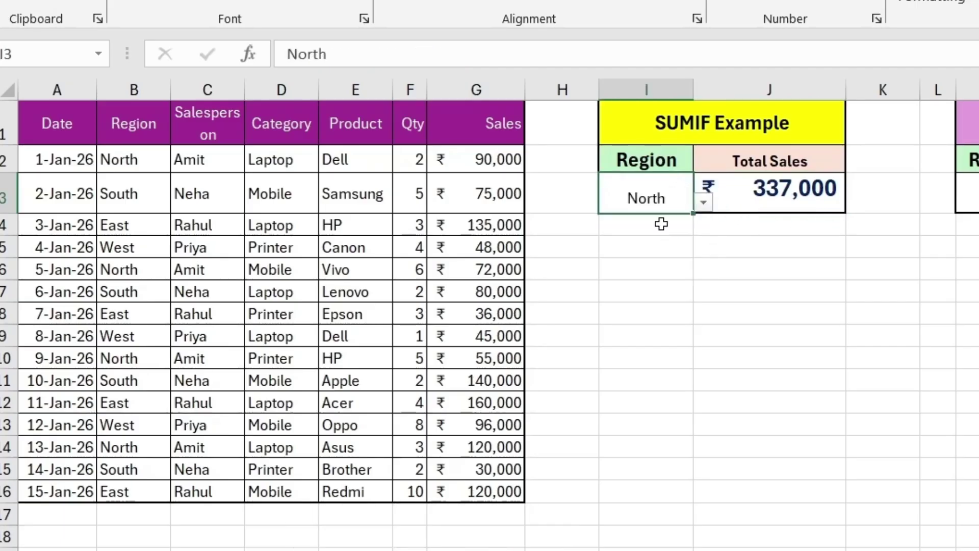
pyautogui.click(783, 195)
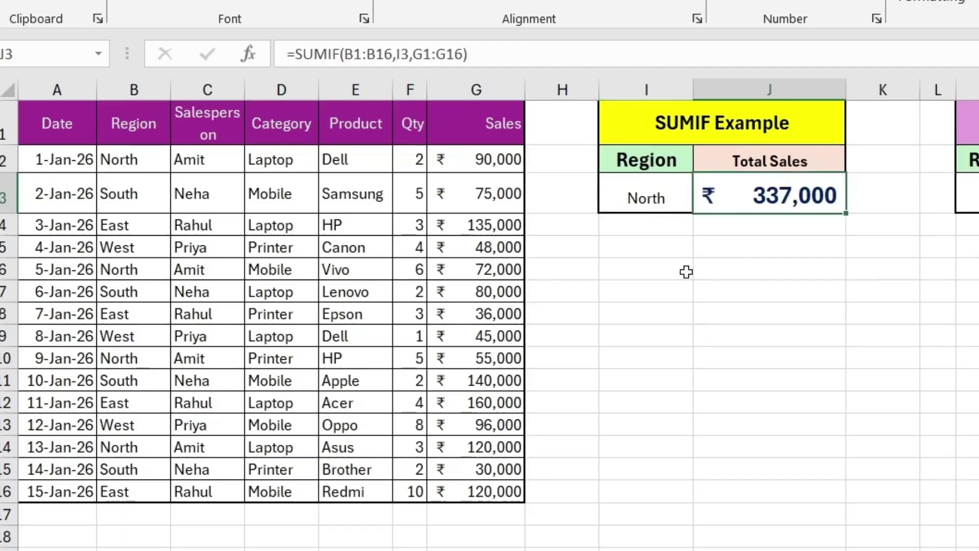
# - Change the region in I3 to West and check the SUMIF example's Total Sales
pyautogui.click(664, 194)
pyautogui.click(704, 203)
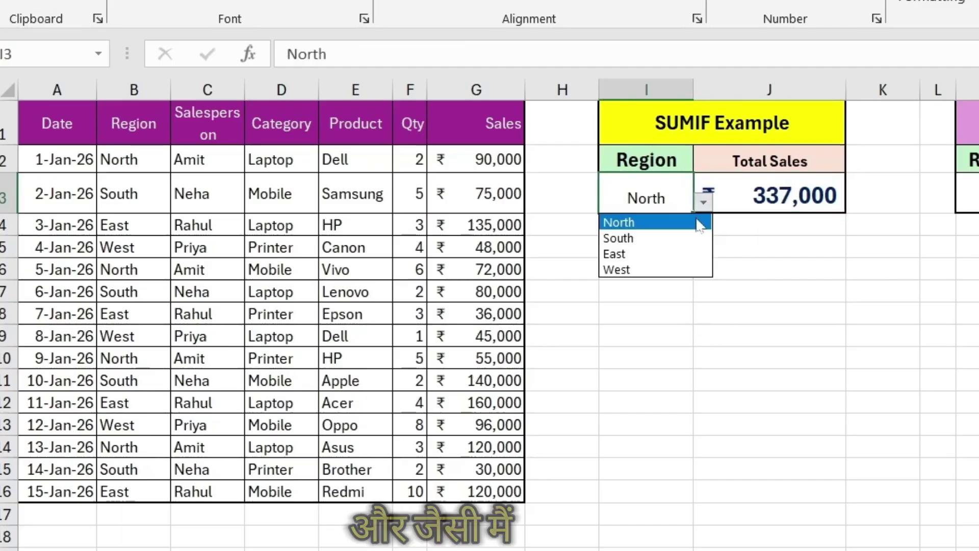
pyautogui.click(662, 278)
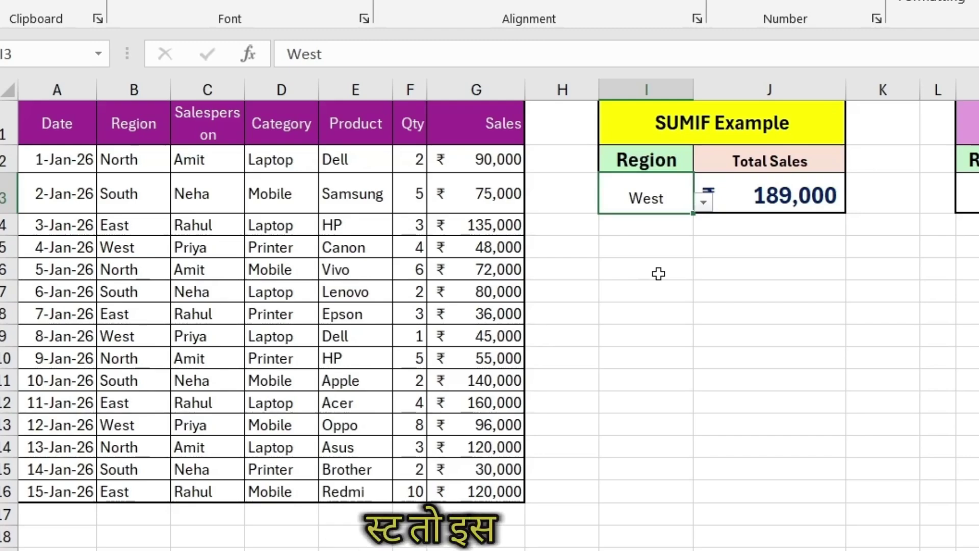
pyautogui.click(781, 198)
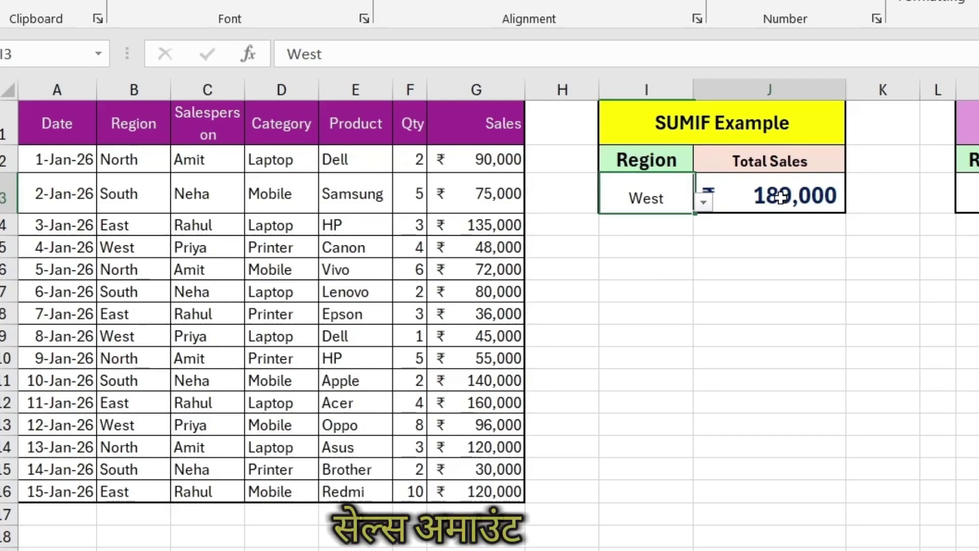
pyautogui.click(765, 288)
pyautogui.press('Down')
pyautogui.press('Down')
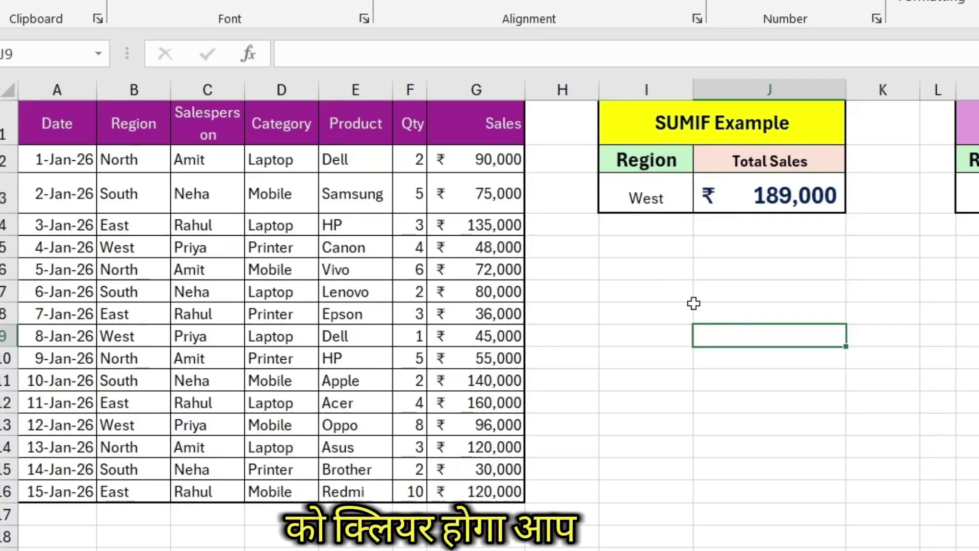
pyautogui.click(657, 267)
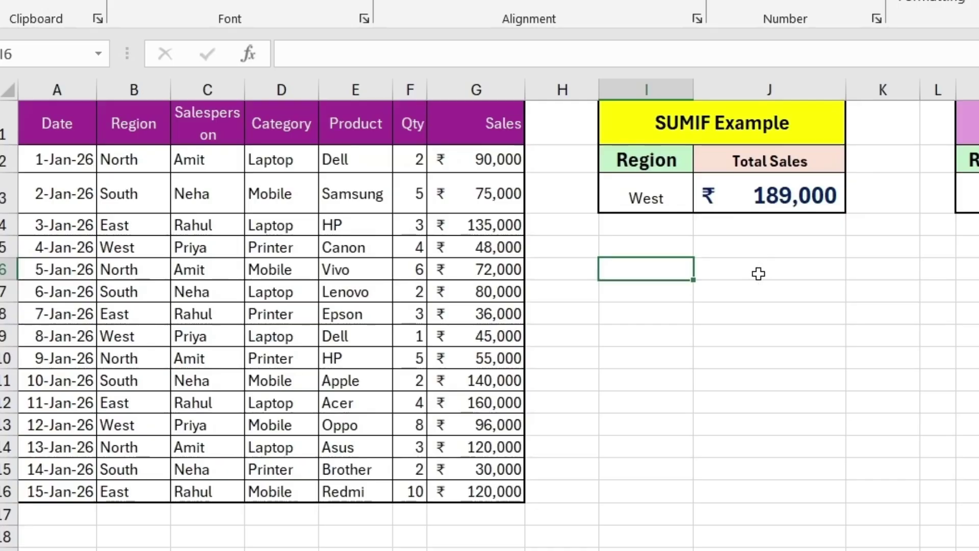
# - Examine the SUMIFS example in columns M to O, including its Region and Category criteria and the Total Sales cell
pyautogui.click(968, 292)
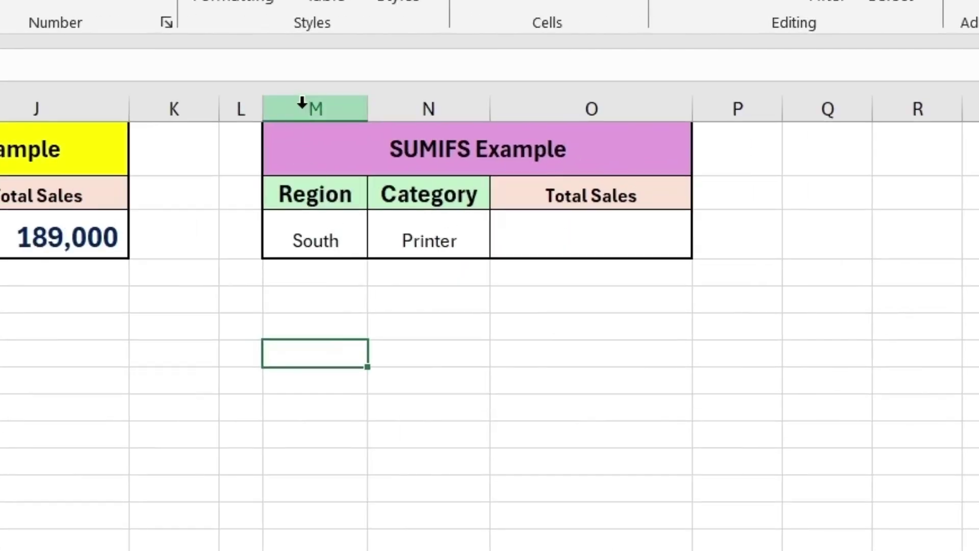
pyautogui.moveTo(300, 109); pyautogui.dragTo(525, 105)
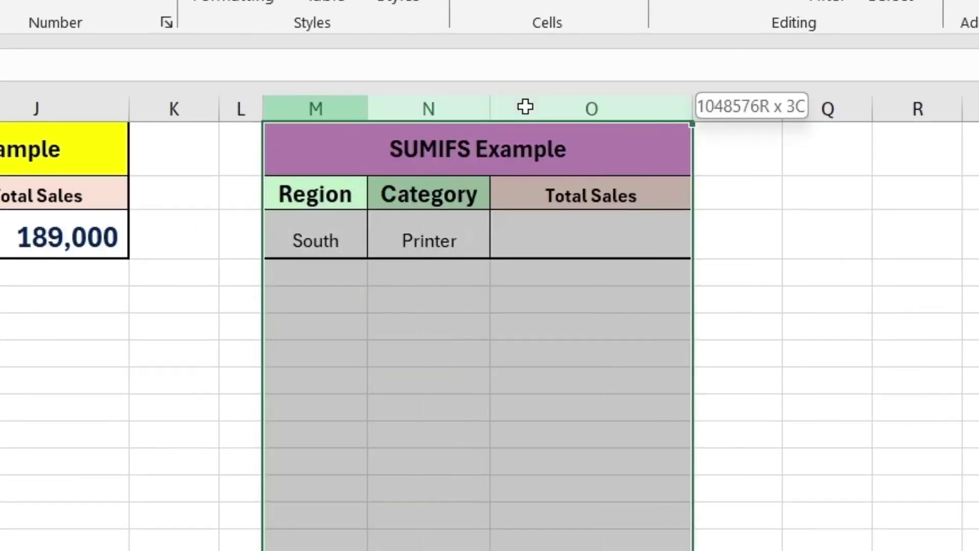
pyautogui.click(322, 359)
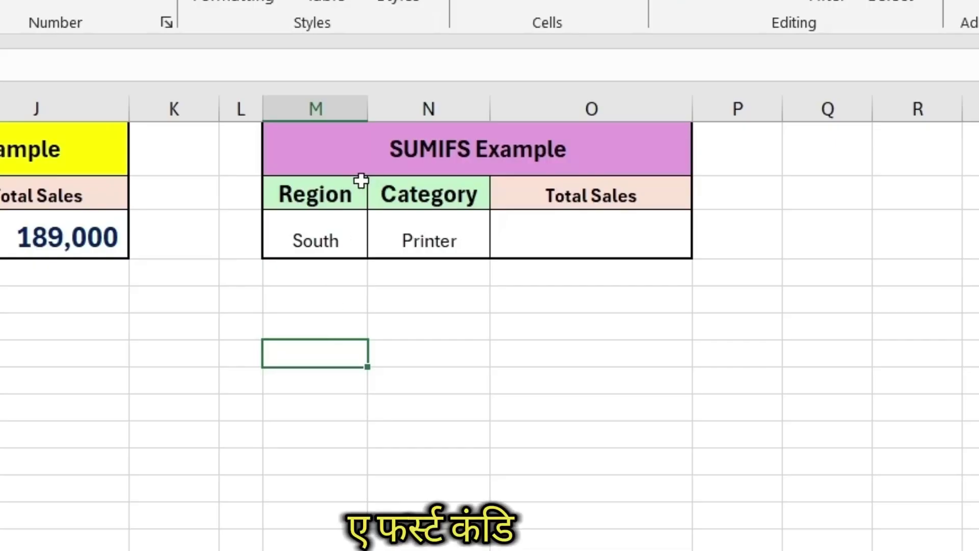
pyautogui.moveTo(347, 192); pyautogui.dragTo(322, 228)
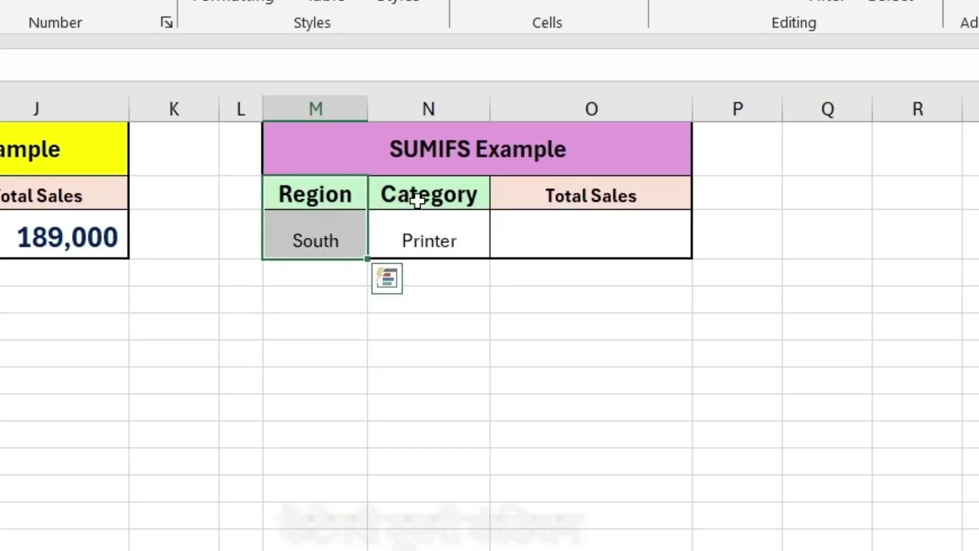
pyautogui.moveTo(429, 193); pyautogui.dragTo(433, 225)
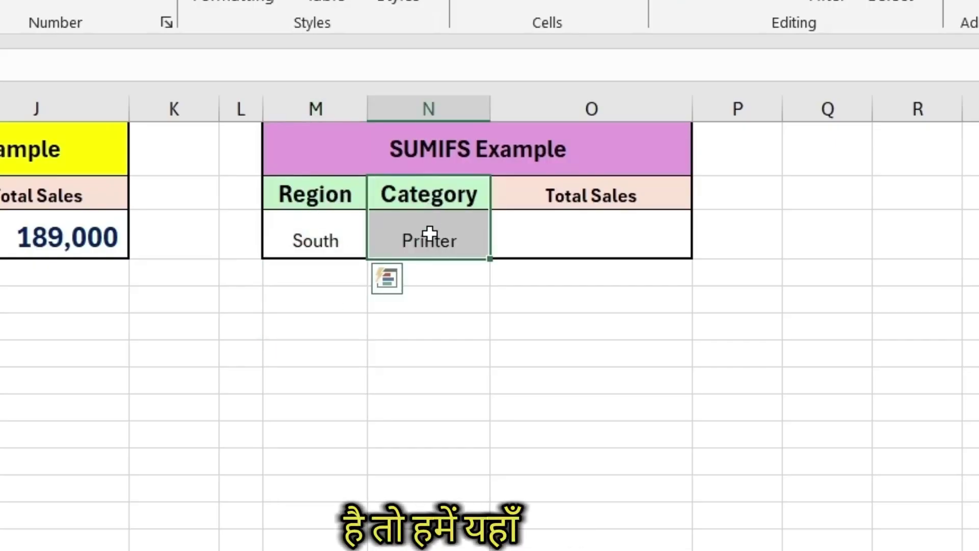
pyautogui.click(592, 213)
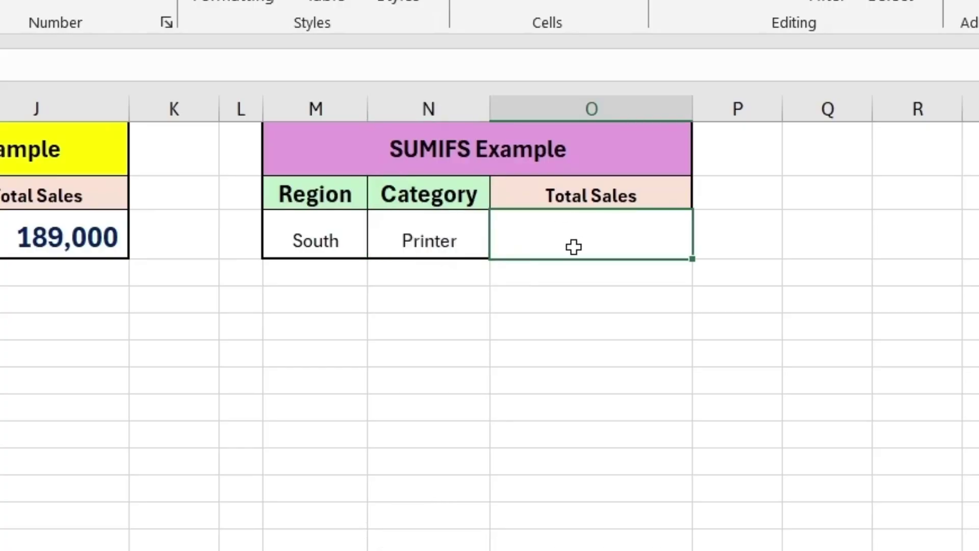
pyautogui.click(320, 238)
pyautogui.click(413, 241)
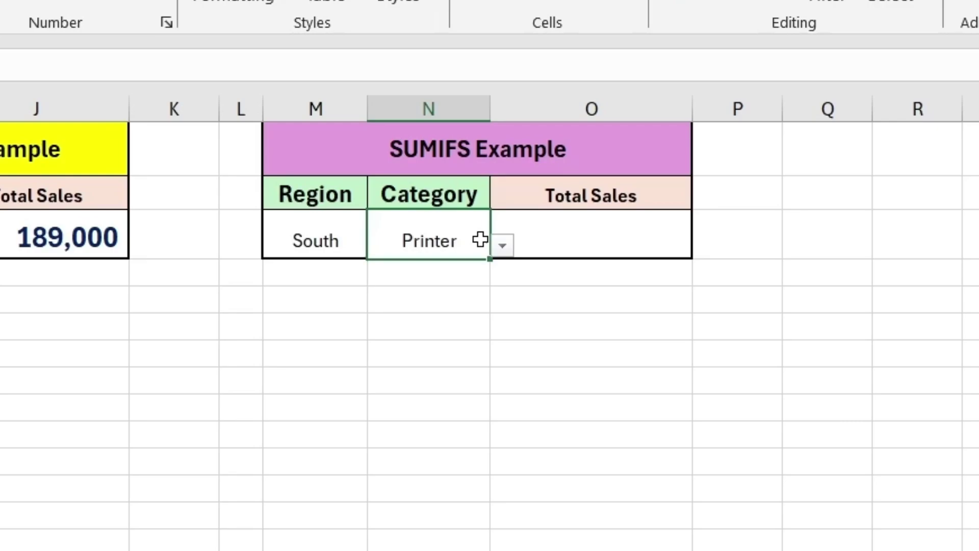
# - Start a SUMIFS formula in the Total Sales cell O3 with the sales range G1:G16 as its sum range
pyautogui.click(551, 246)
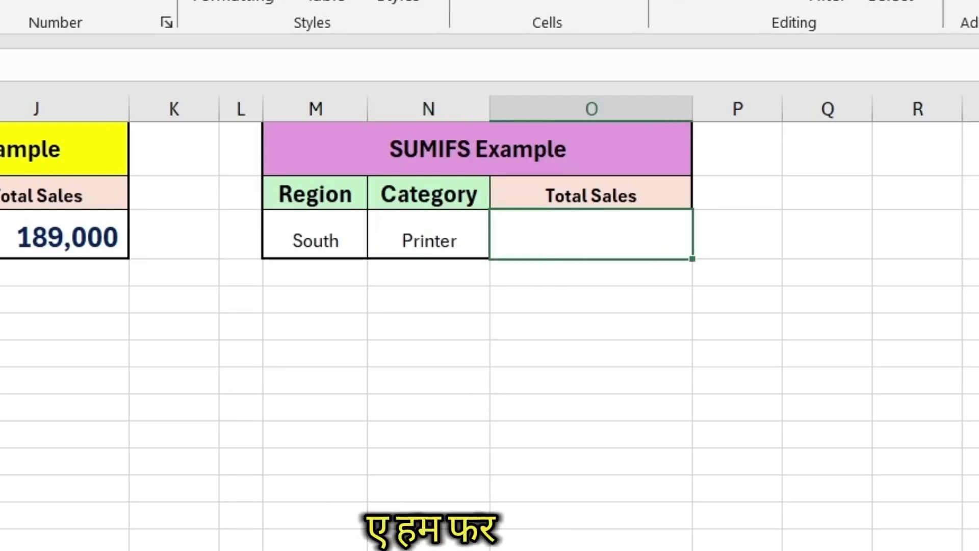
pyautogui.write('=sumi')
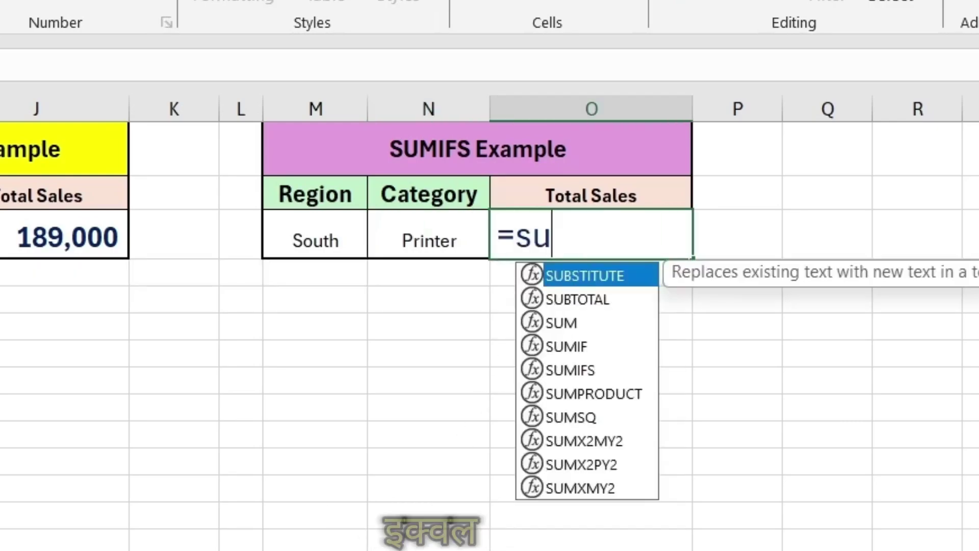
pyautogui.write('fs')
pyautogui.press('Tab')
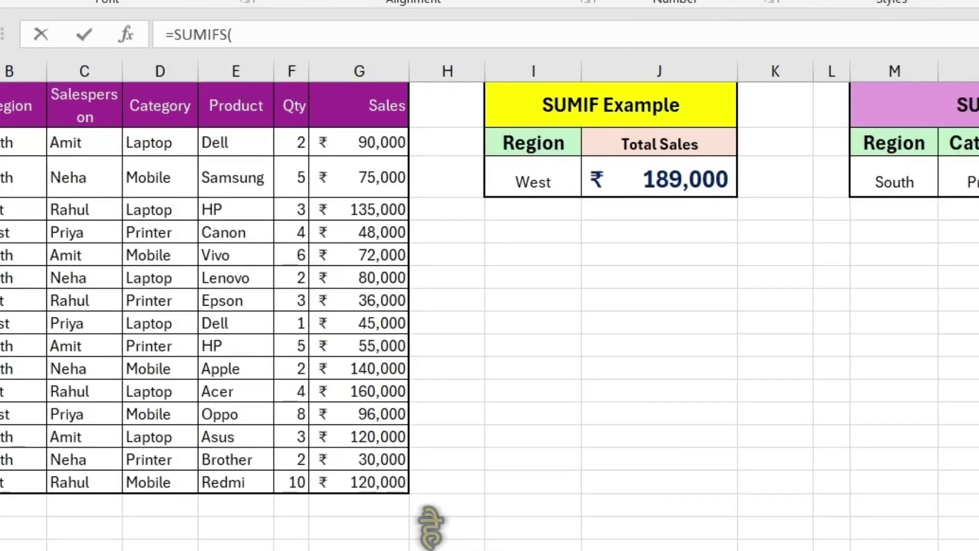
pyautogui.moveTo(349, 108); pyautogui.dragTo(365, 484)
pyautogui.write(',')
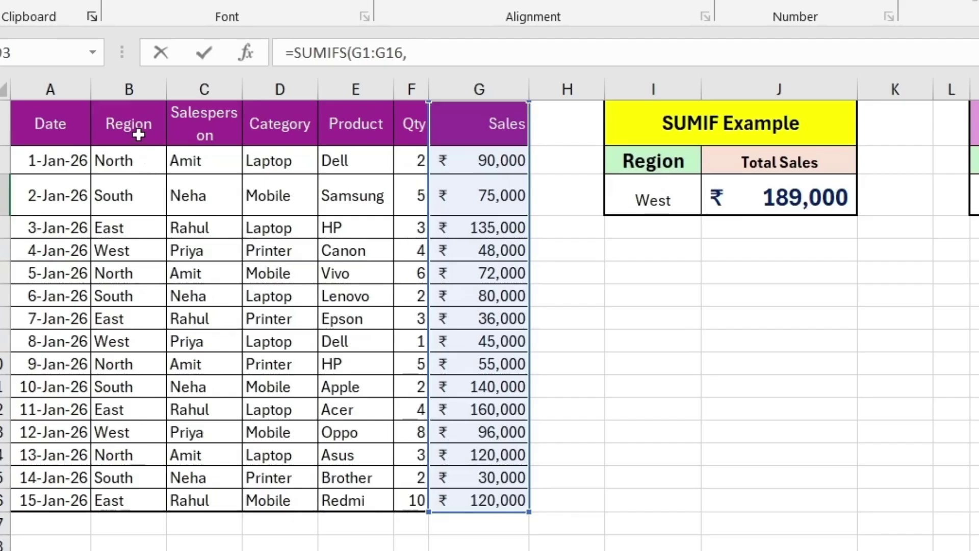
# - Add the region condition to the SUMIFS formula, with criteria range B1:B16 and criterion cell M3
pyautogui.moveTo(139, 134); pyautogui.dragTo(132, 506)
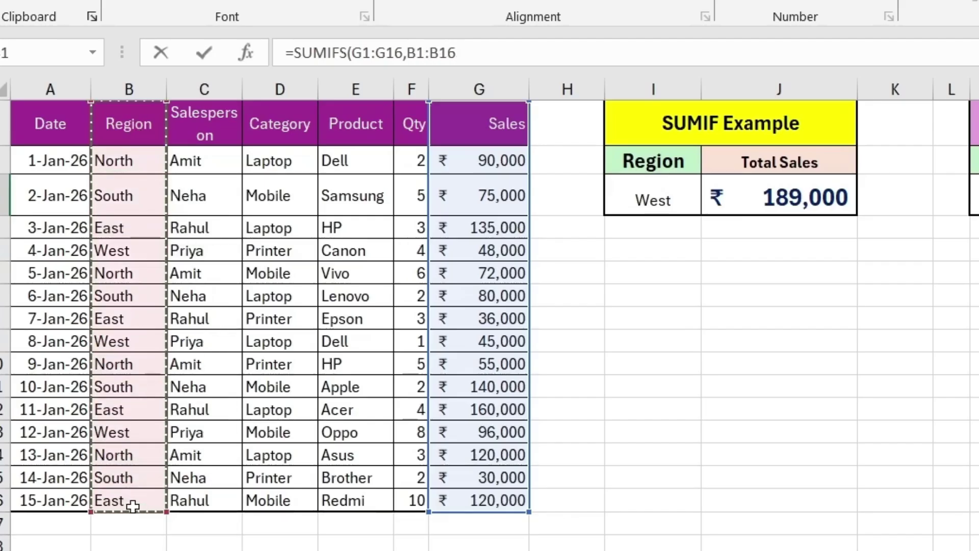
pyautogui.write(',')
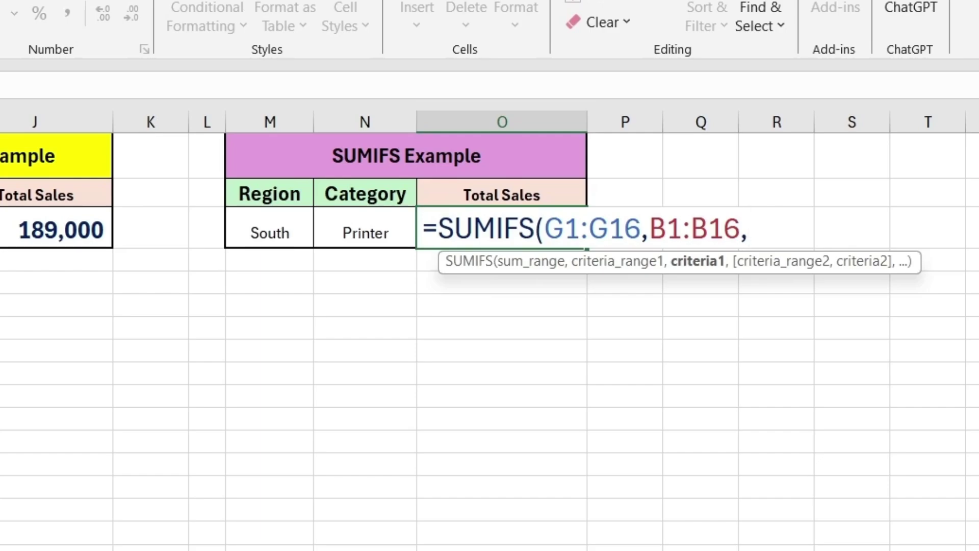
pyautogui.click(266, 229)
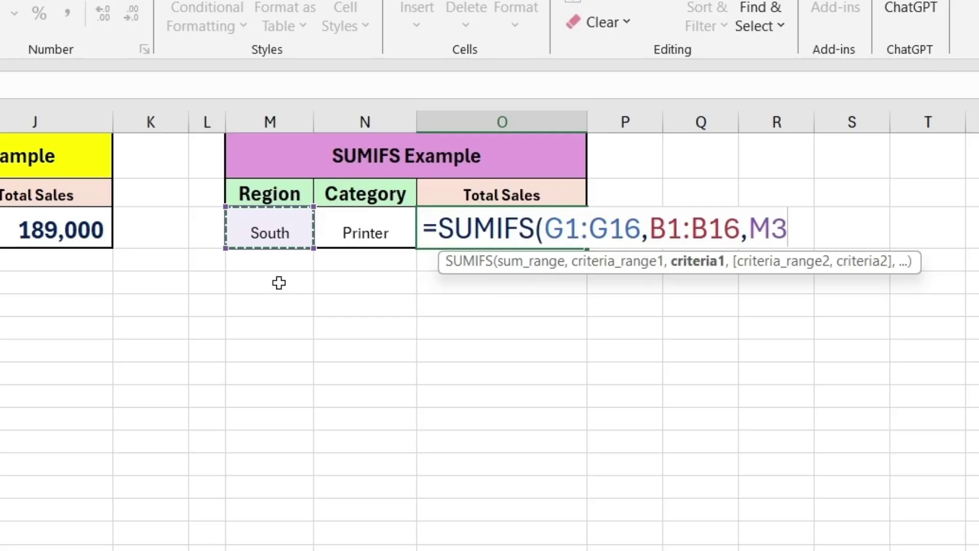
pyautogui.write(',')
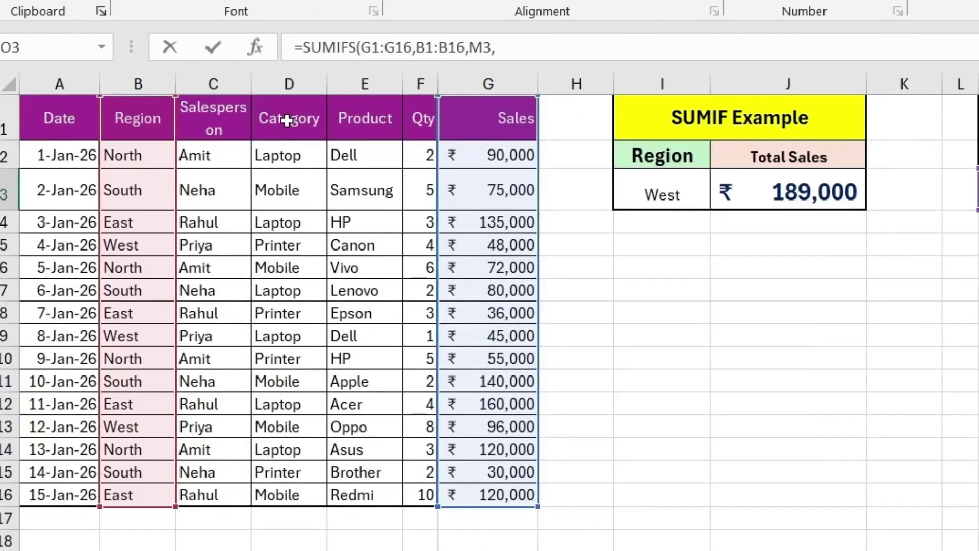
# - Add the category condition with criteria range D1:D16 and criterion cell N3, completing =SUMIFS(G1:G16,B1:B16,M3,D1:D16,N3)
pyautogui.moveTo(282, 111); pyautogui.dragTo(304, 488)
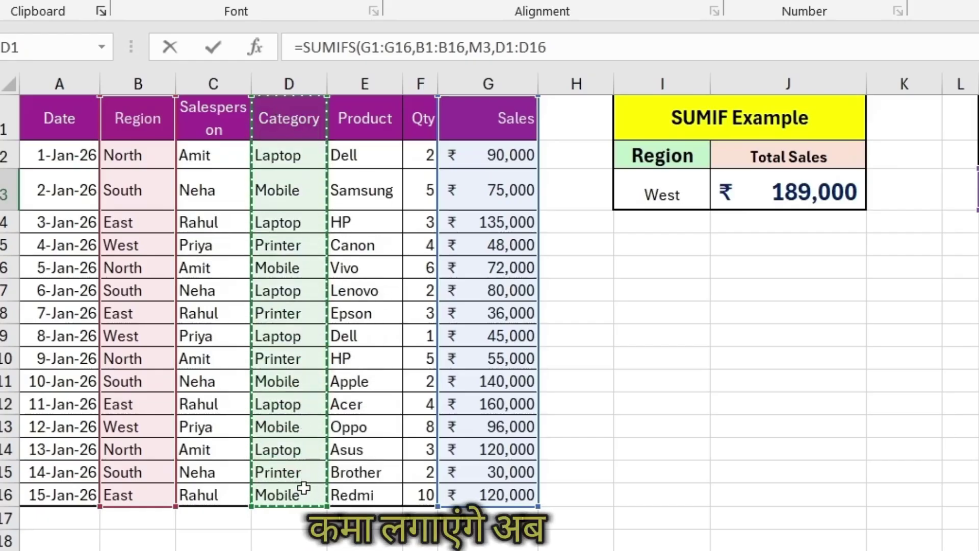
pyautogui.write(',')
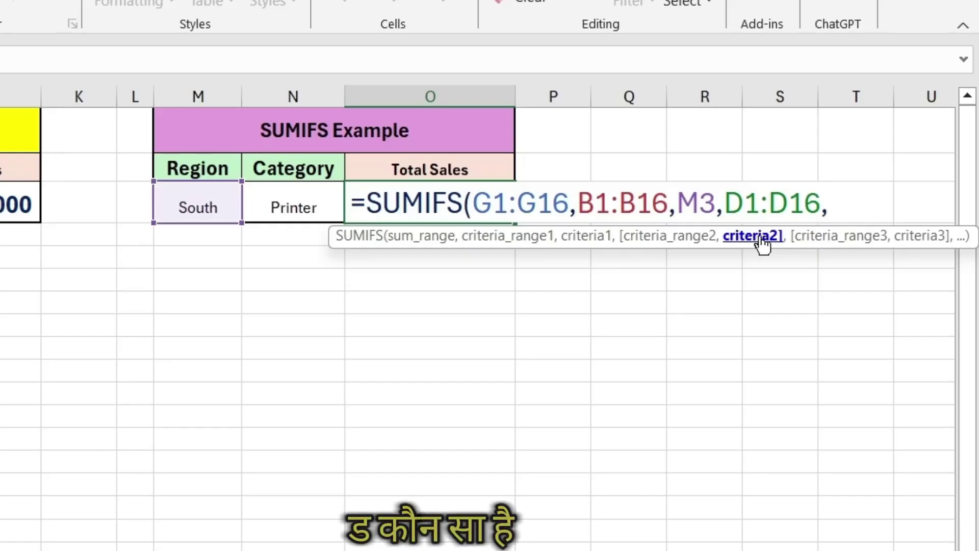
pyautogui.click(287, 205)
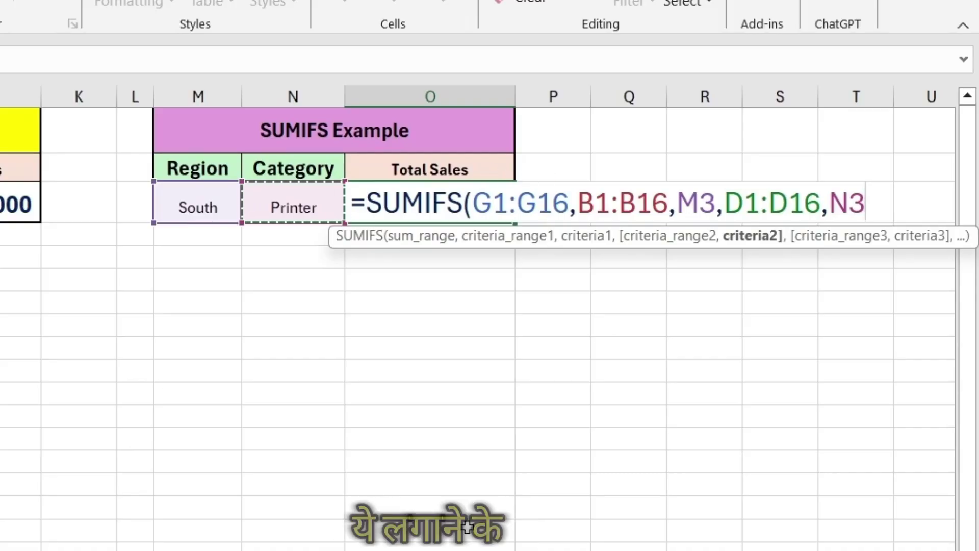
pyautogui.write(')')
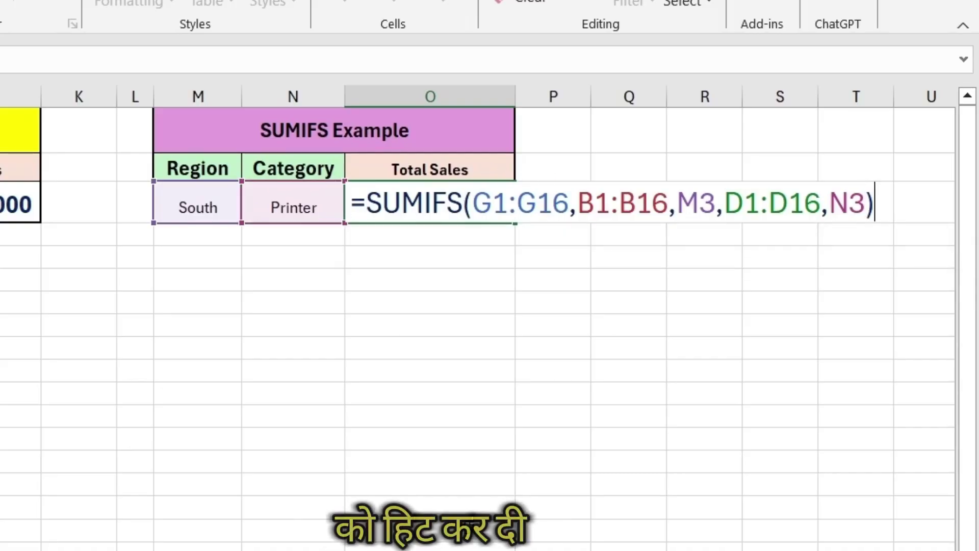
pyautogui.press('Return')
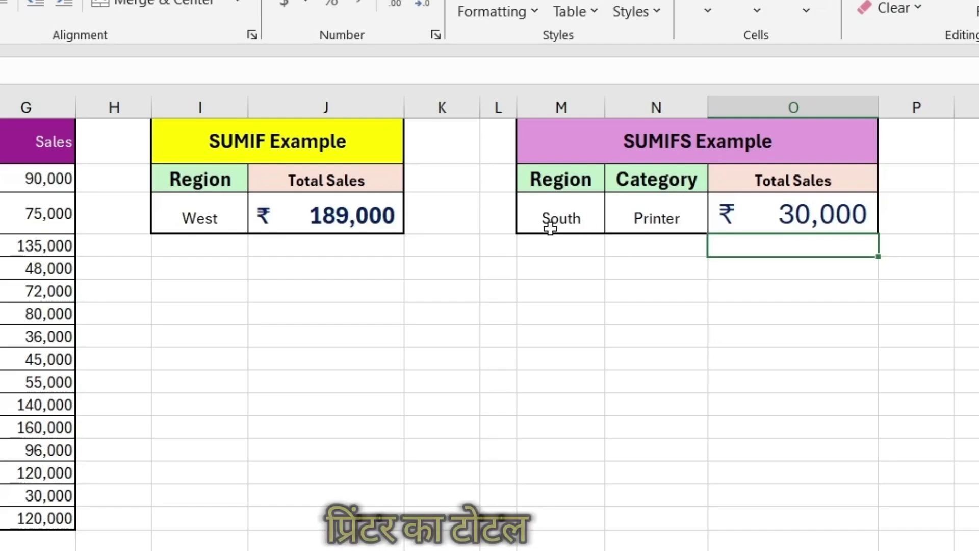
# - Check the SUMIFS Total Sales in O3 against the region South and the category Printer
pyautogui.click(553, 223)
pyautogui.click(655, 221)
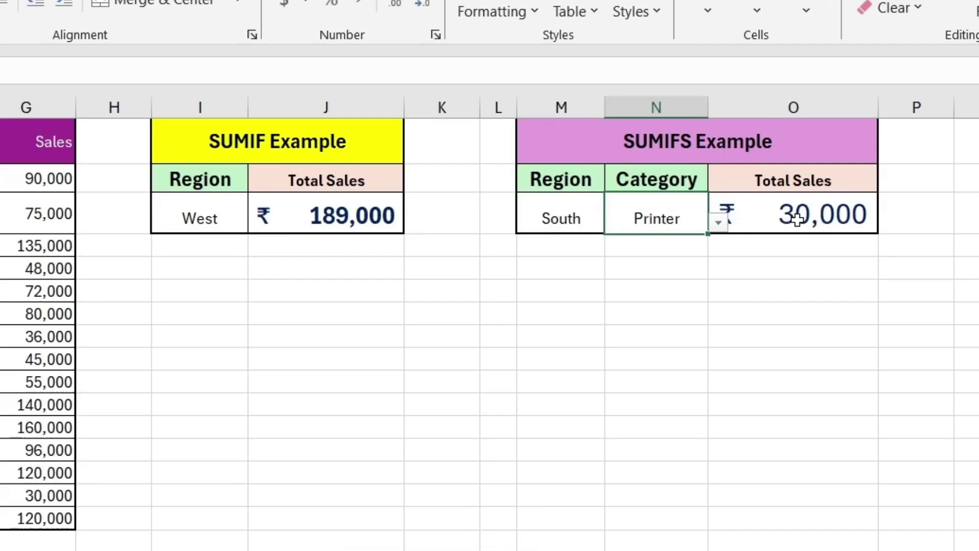
pyautogui.click(802, 218)
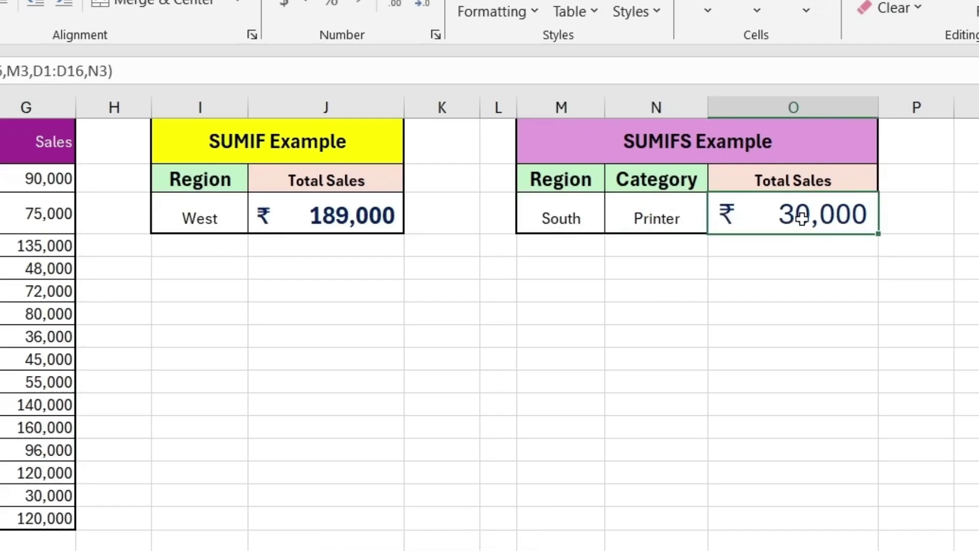
# - Change the SUMIFS example's region in M3 to North and check its Total Sales
pyautogui.click(559, 211)
pyautogui.click(616, 223)
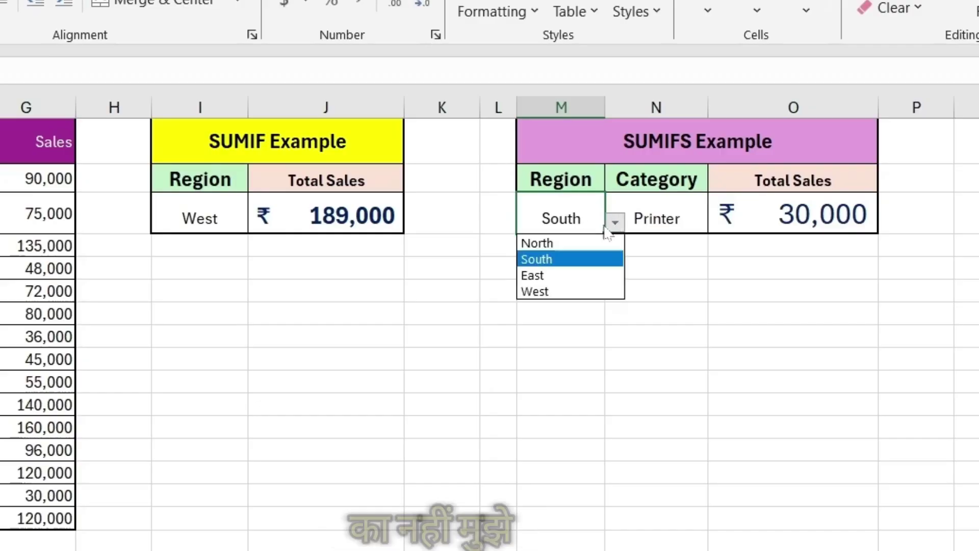
pyautogui.click(576, 243)
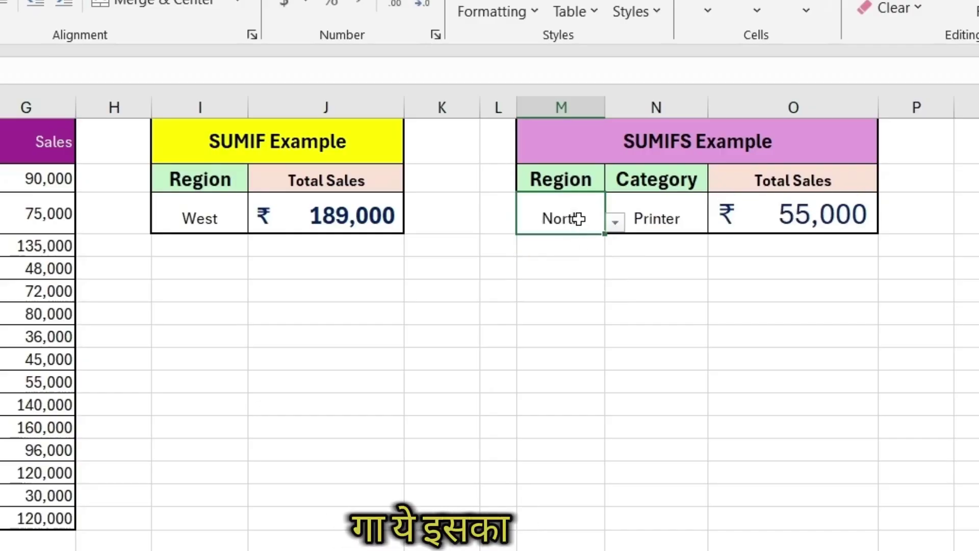
pyautogui.click(789, 213)
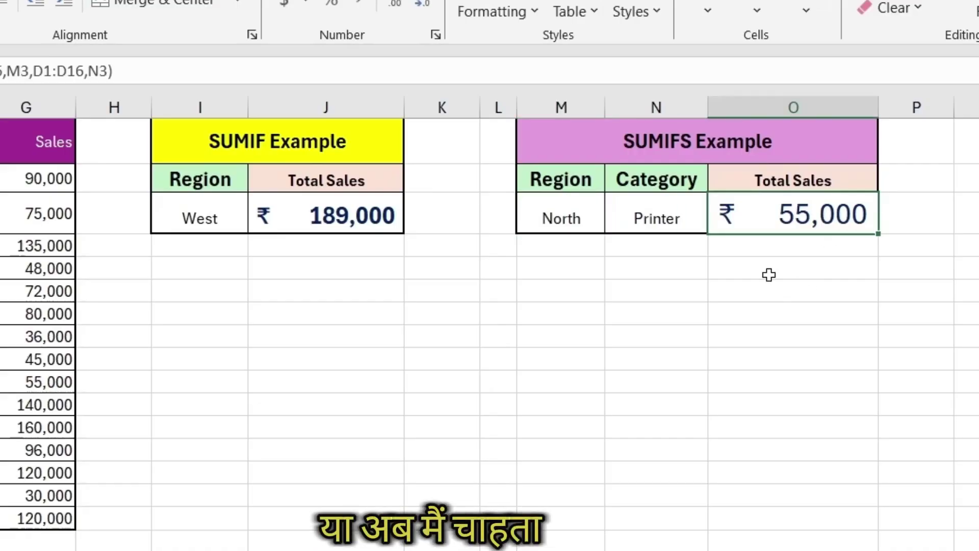
# - Change the SUMIFS example's category in N3 to Laptop and check the Total Sales for that combination
pyautogui.click(645, 218)
pyautogui.click(582, 217)
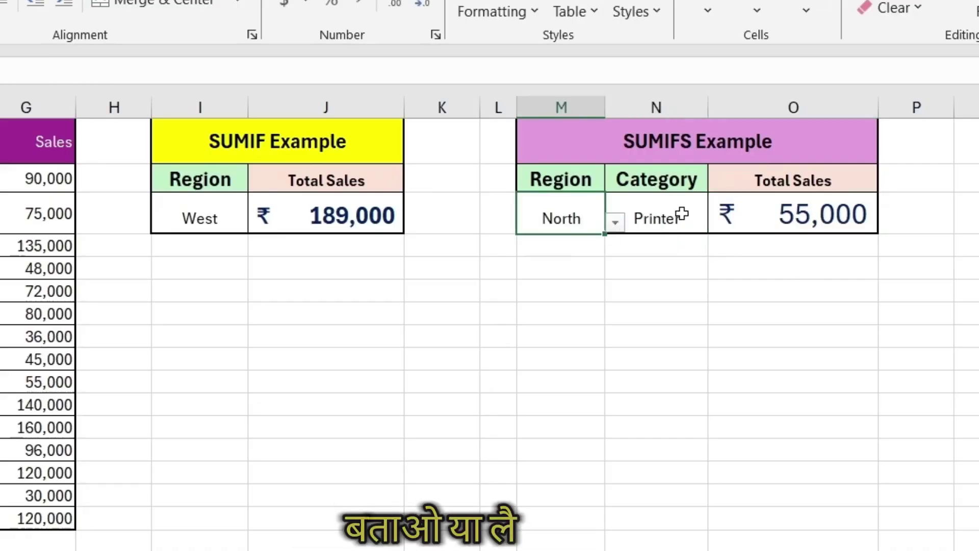
pyautogui.click(682, 213)
pyautogui.click(718, 223)
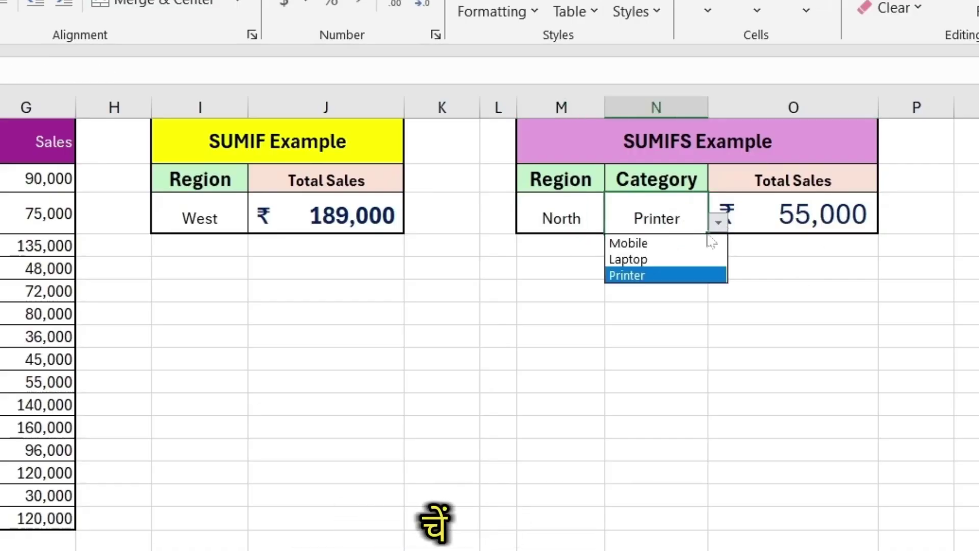
pyautogui.click(671, 261)
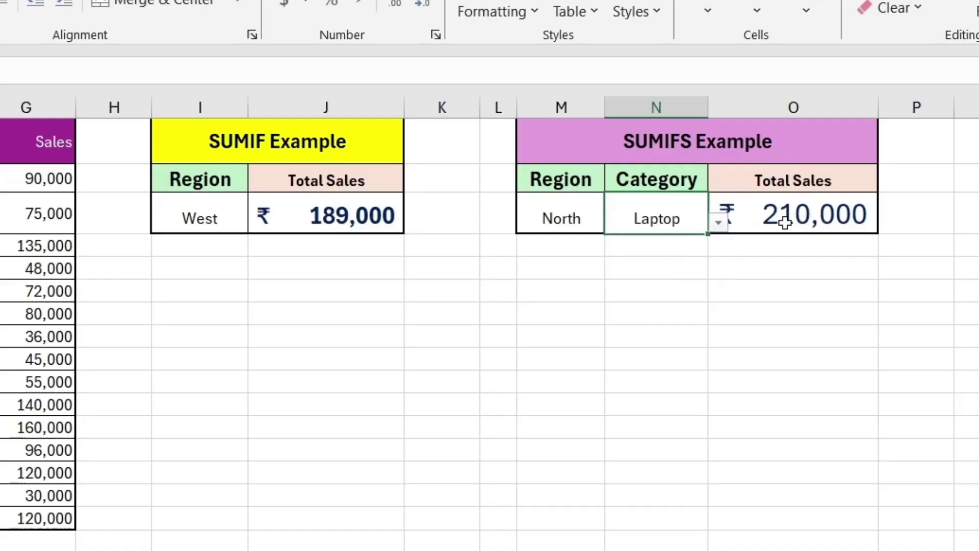
pyautogui.click(837, 211)
# - Set the category in N3 of the SUMIFS example to Mobile
pyautogui.press('Left')
pyautogui.click(718, 224)
pyautogui.click(689, 241)
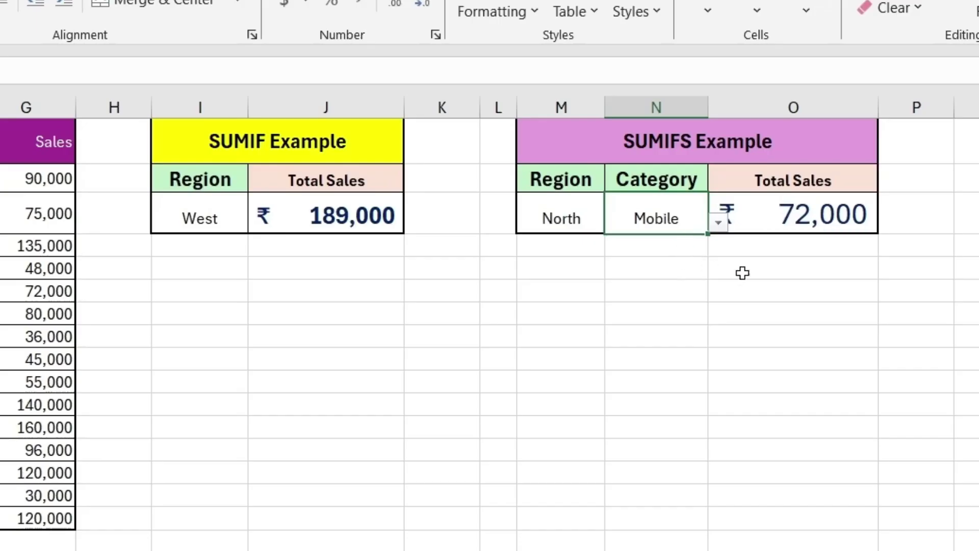
# - Set the region in M3 of the SUMIFS example to West and check the Total Sales in O3
pyautogui.click(568, 219)
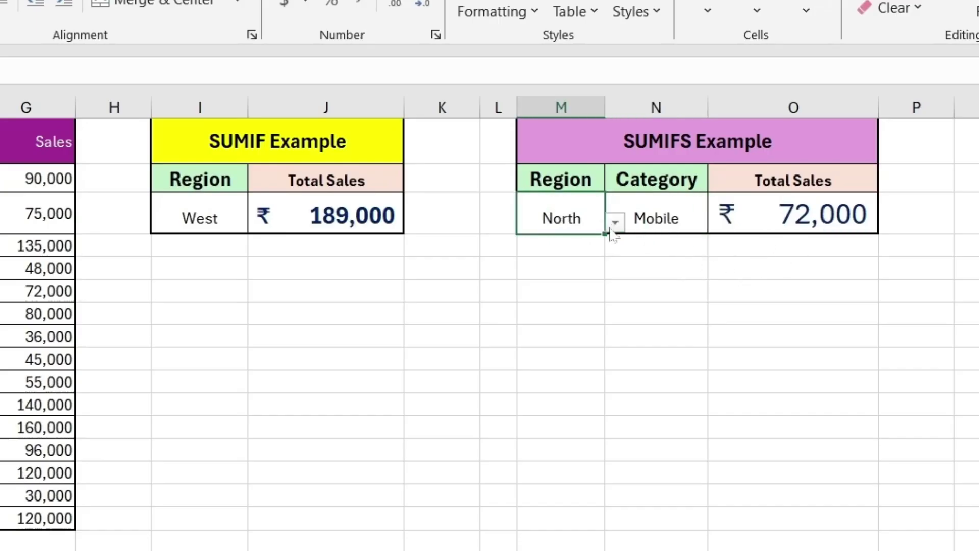
pyautogui.click(615, 222)
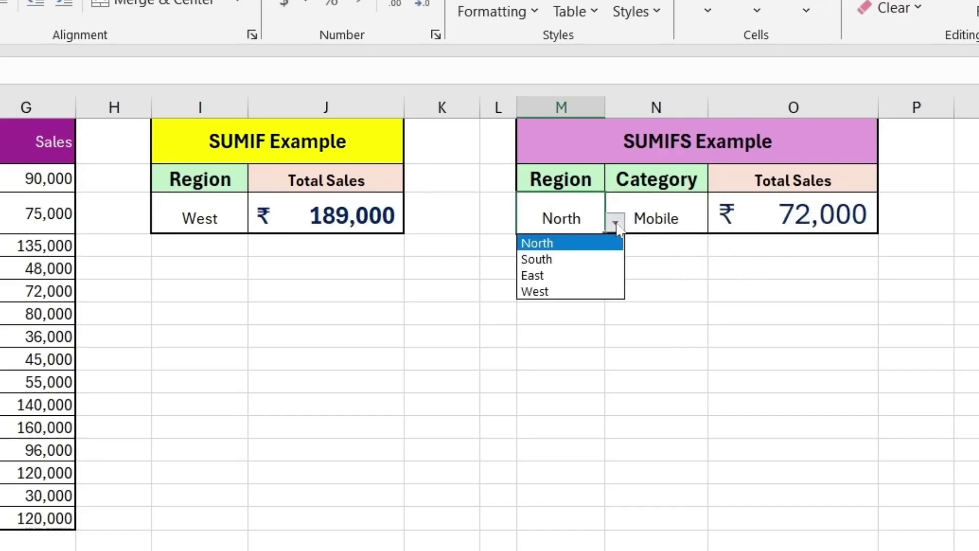
pyautogui.click(568, 294)
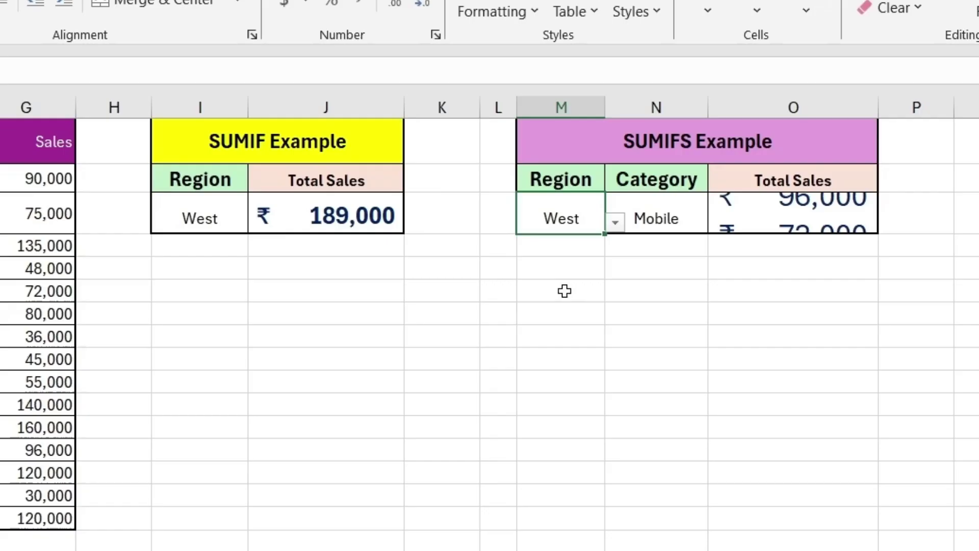
pyautogui.click(683, 218)
pyautogui.click(742, 214)
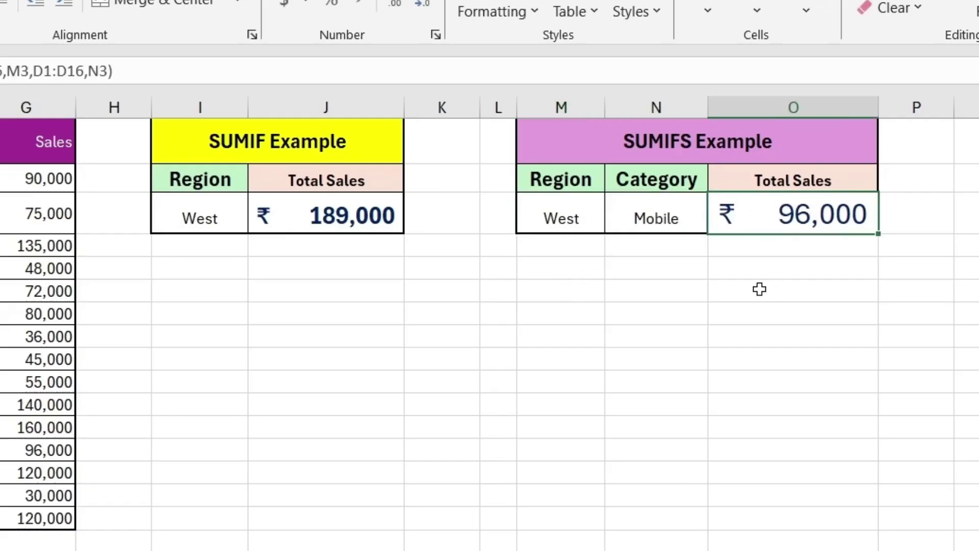
# - Compare the single-condition SUMIF example in columns I and J with the multi-condition SUMIFS example in columns M to O
pyautogui.click(590, 328)
pyautogui.moveTo(811, 347); pyautogui.dragTo(224, 286)
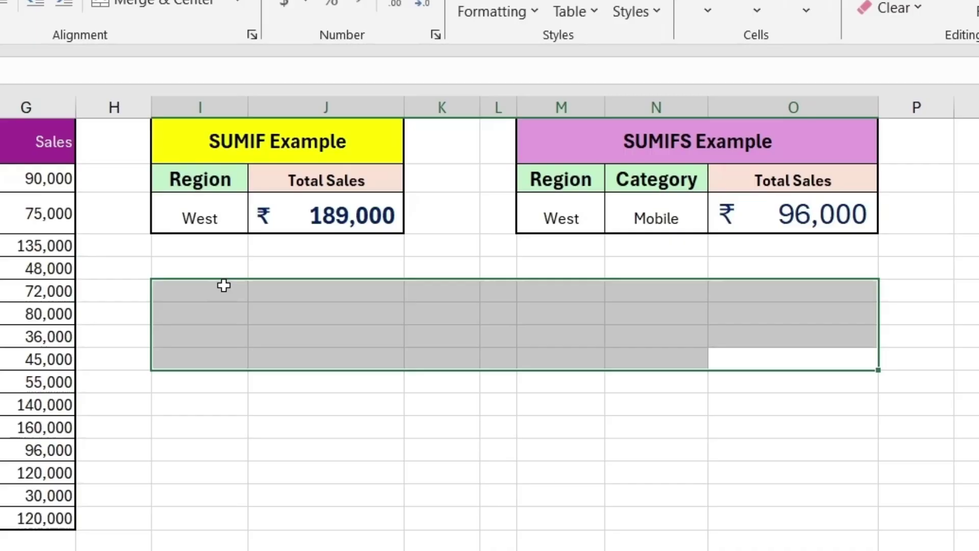
pyautogui.moveTo(236, 106); pyautogui.dragTo(299, 107)
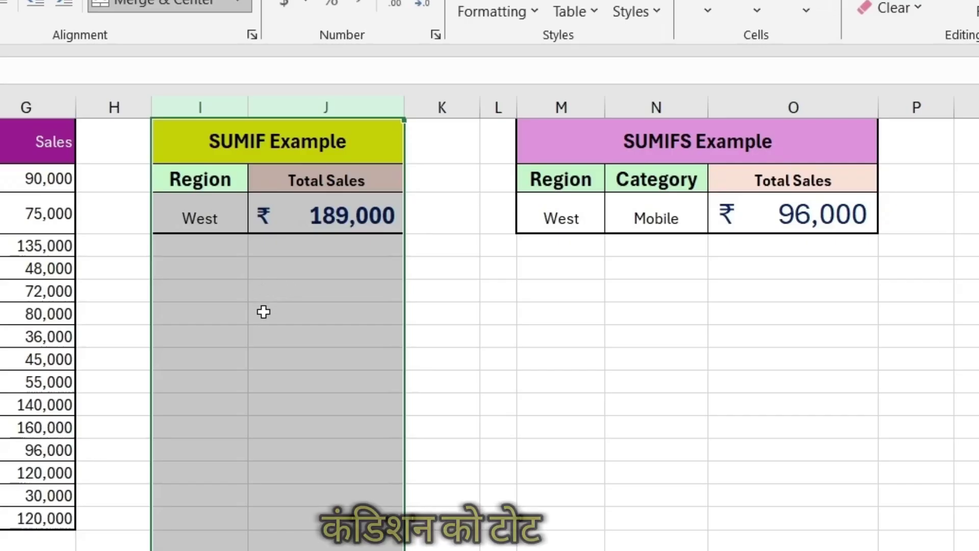
pyautogui.click(246, 320)
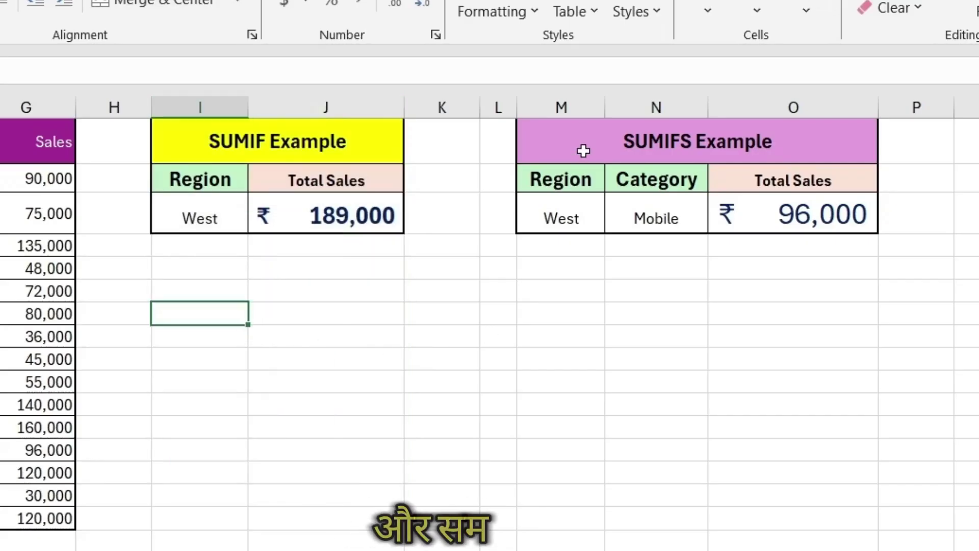
pyautogui.moveTo(567, 106); pyautogui.dragTo(783, 127)
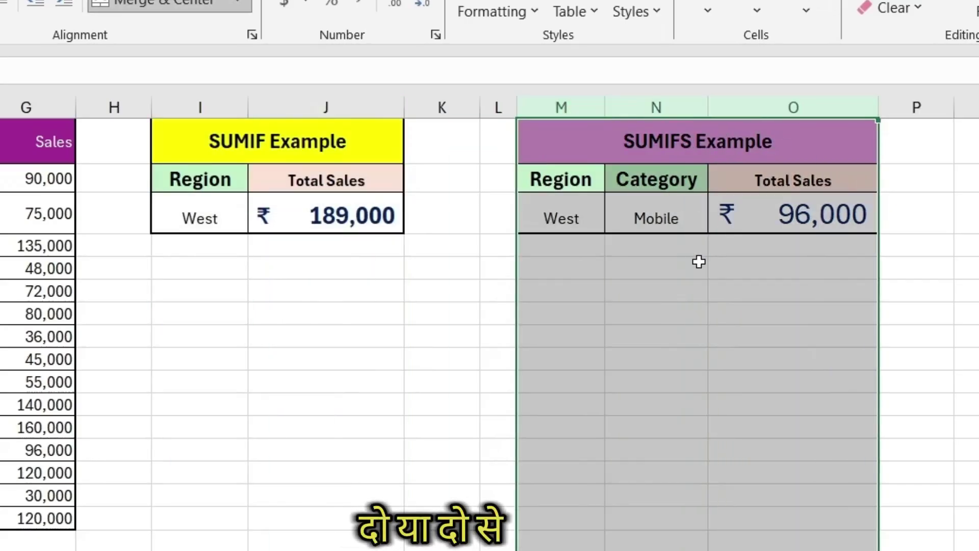
pyautogui.click(569, 334)
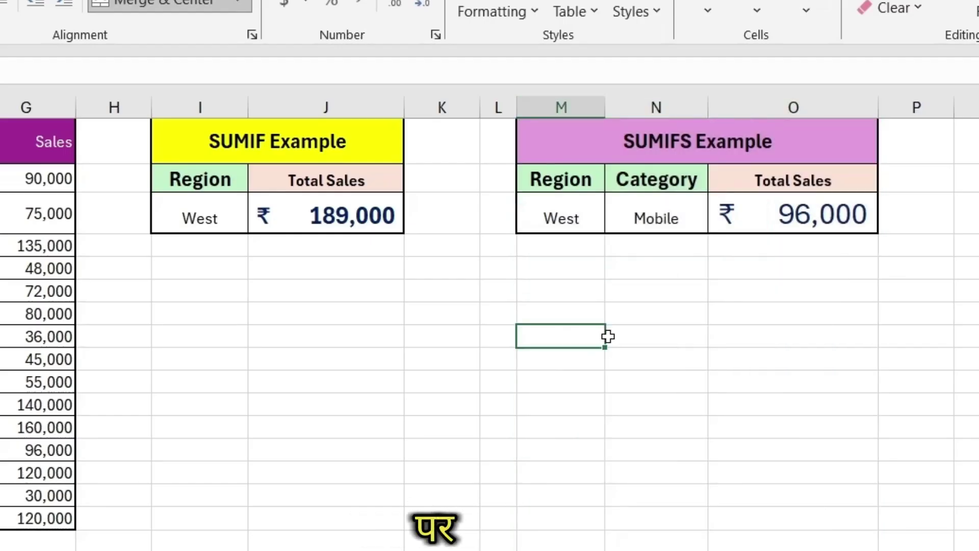
pyautogui.moveTo(608, 336); pyautogui.dragTo(721, 337)
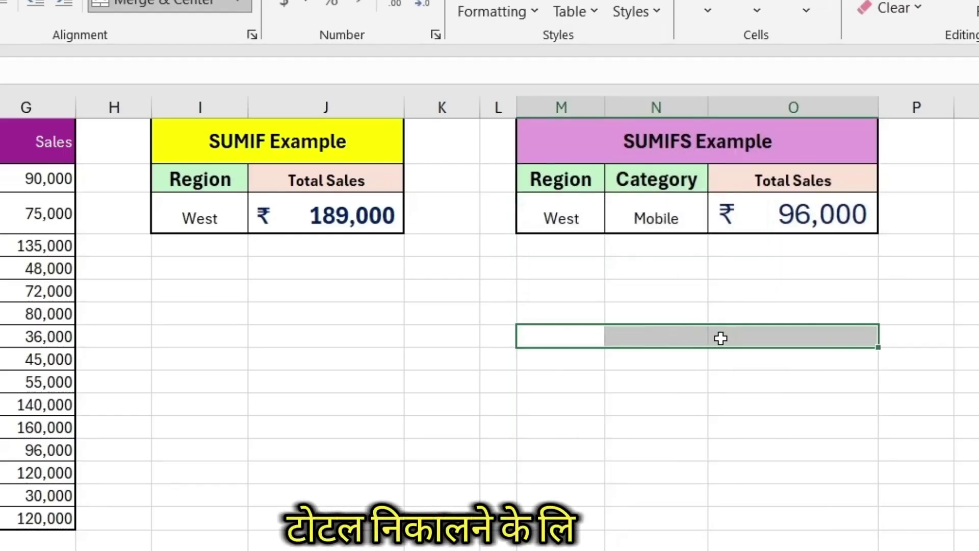